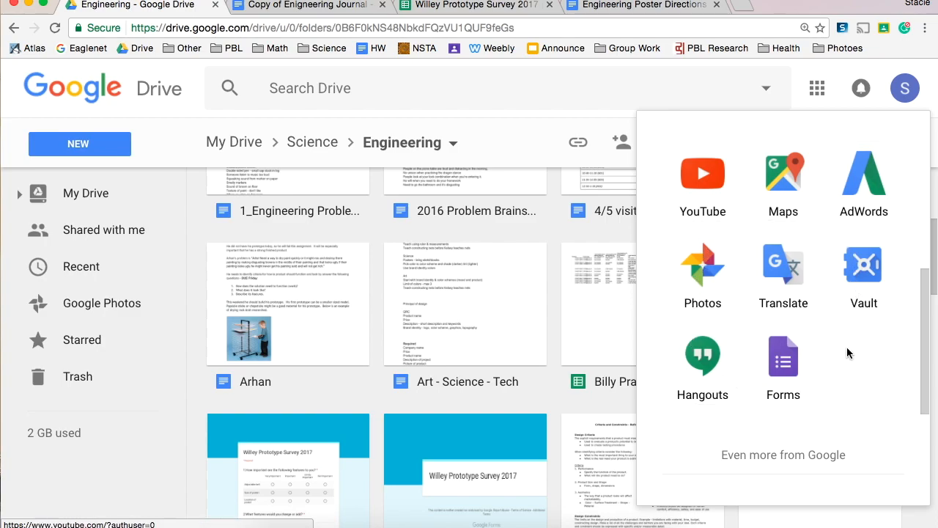
Create a Lucidpress document in Drive's Engineering folder, signing in with the listed Google account and using the Blank Print Document template
left_click(160, 147)
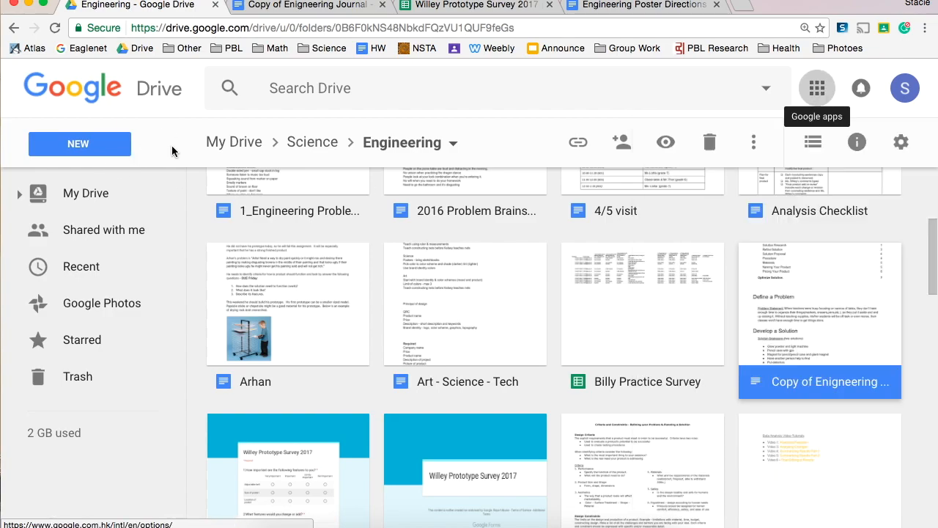
left_click(81, 143)
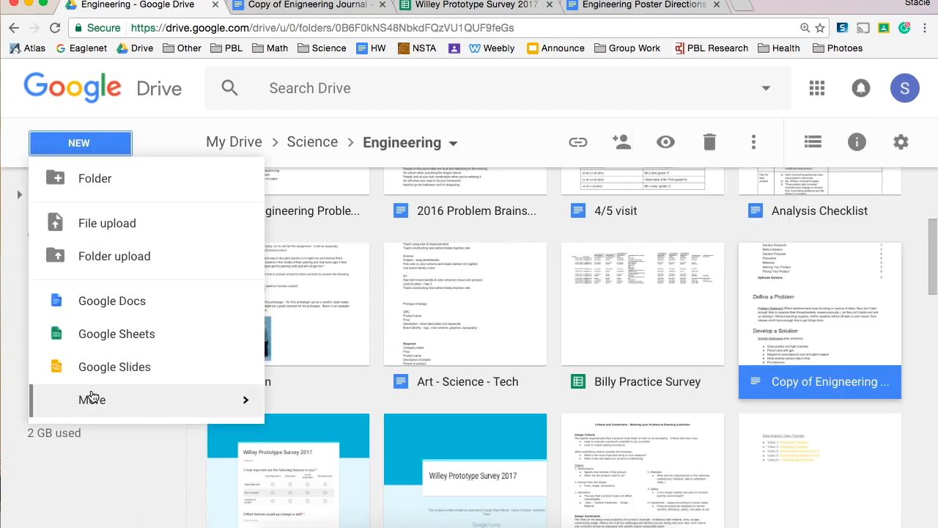
mouse_move(95, 403)
scroll(361, 427, "down", 5)
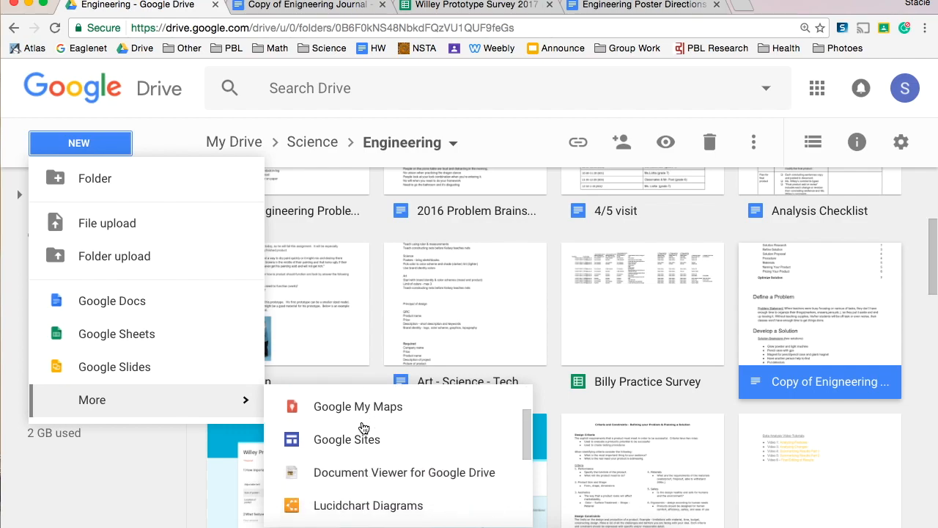
left_click(349, 437)
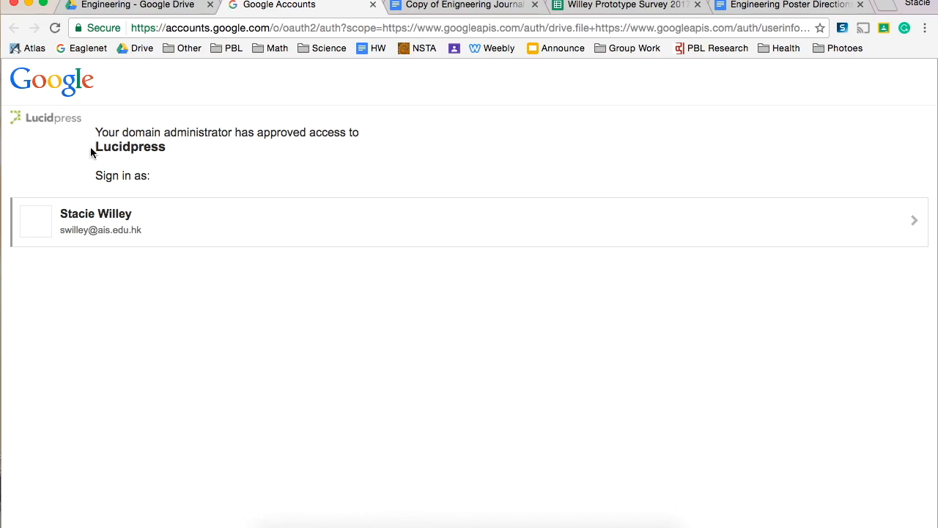
left_click(91, 226)
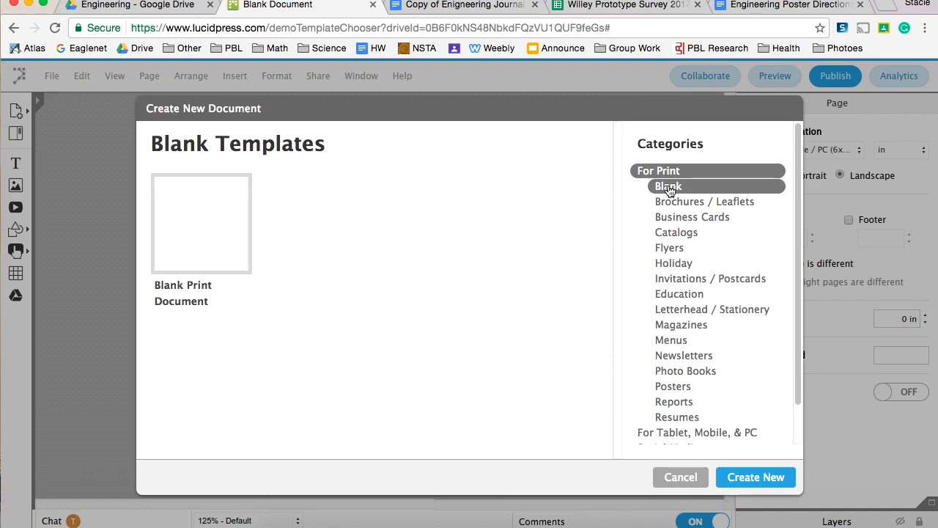
left_click(749, 473)
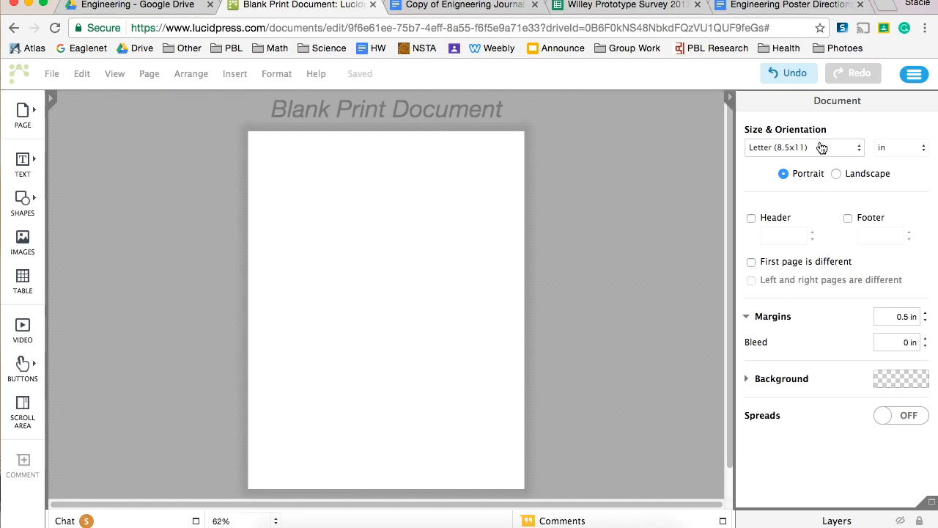
Set the document to a custom page size, 16.54 in wide and 23 in high
left_click(820, 149)
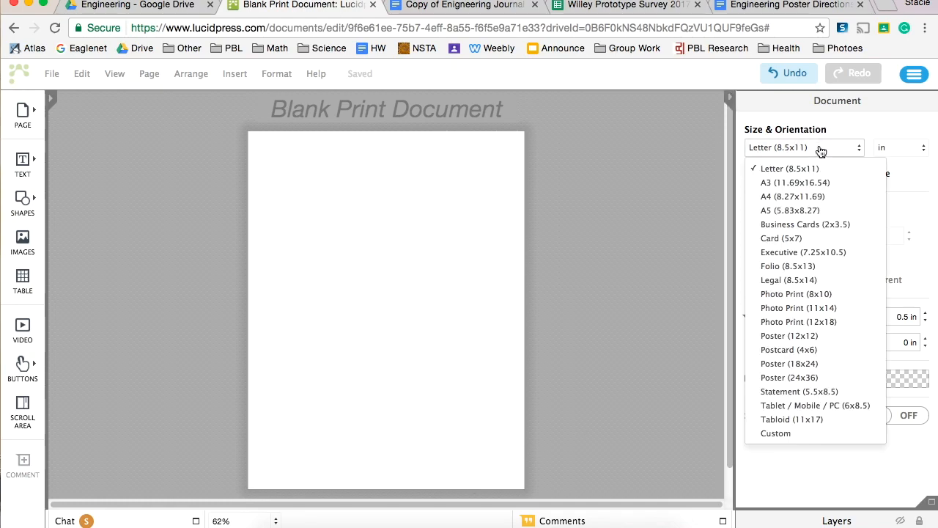
left_click(775, 433)
left_click(819, 173)
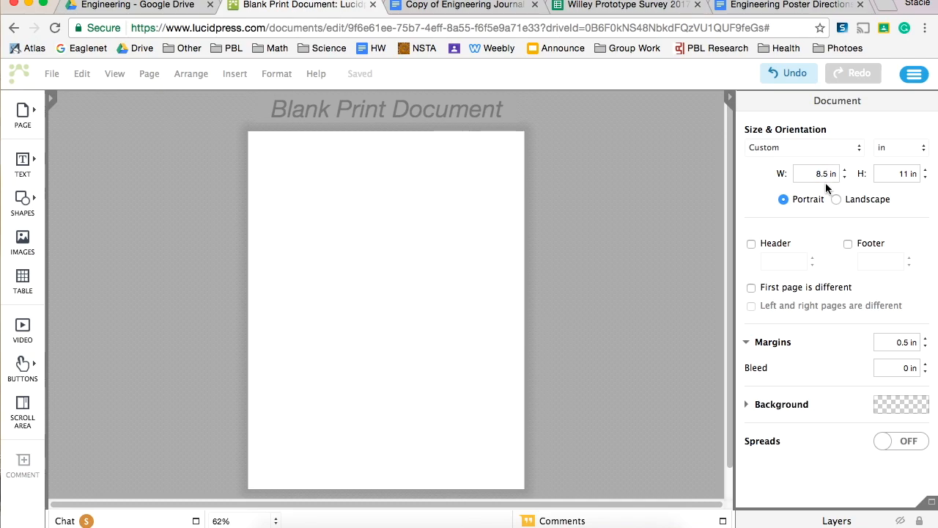
key("BackSpace")
key("BackSpace")
type("15")
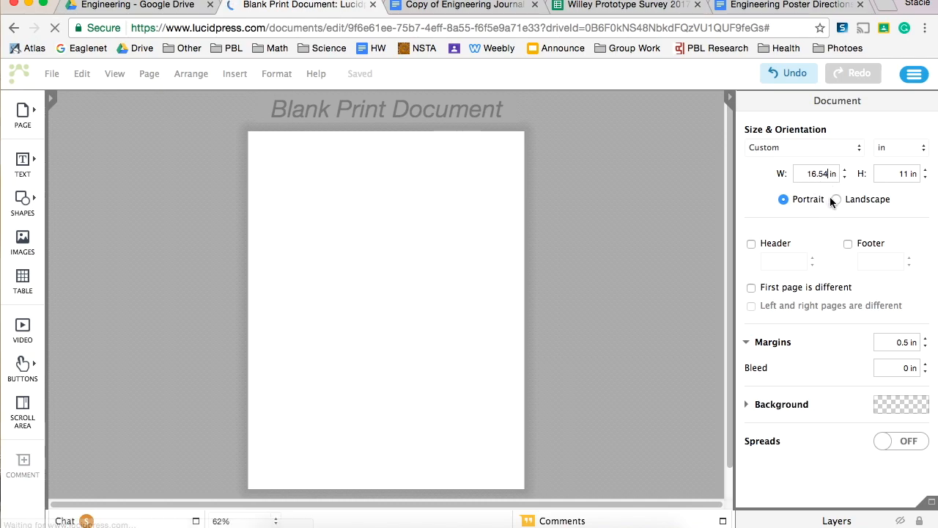
left_click(901, 175)
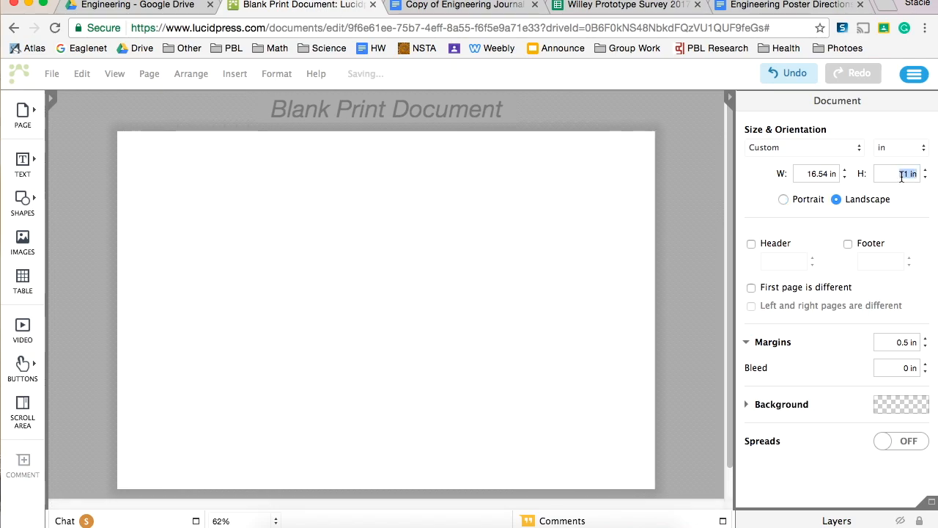
left_click(911, 174)
type("23")
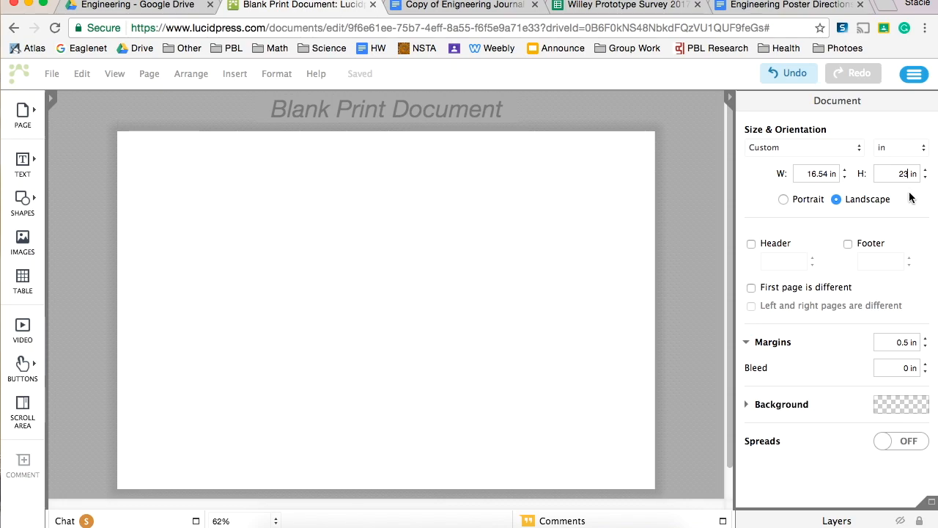
key("Return")
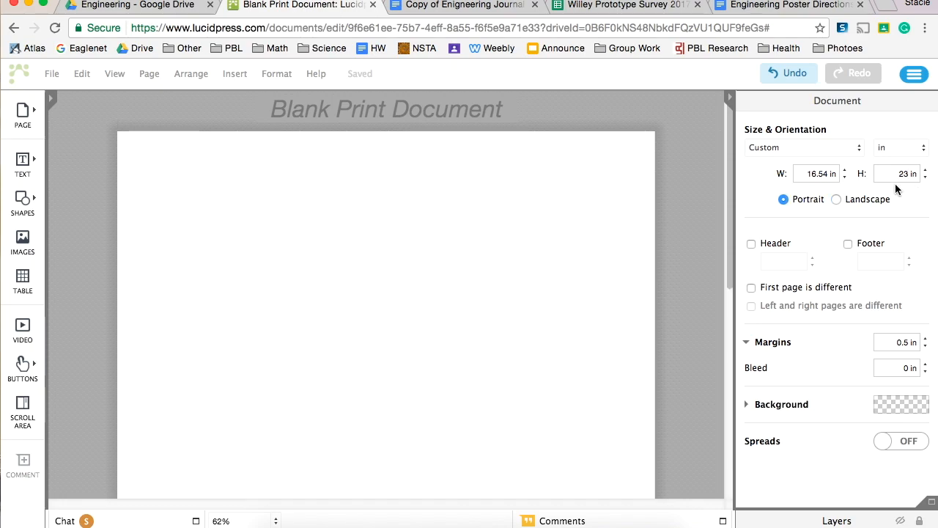
Switch to Google Drive and look through the Engineering folder for the Blank Print Document file
left_click(125, 6)
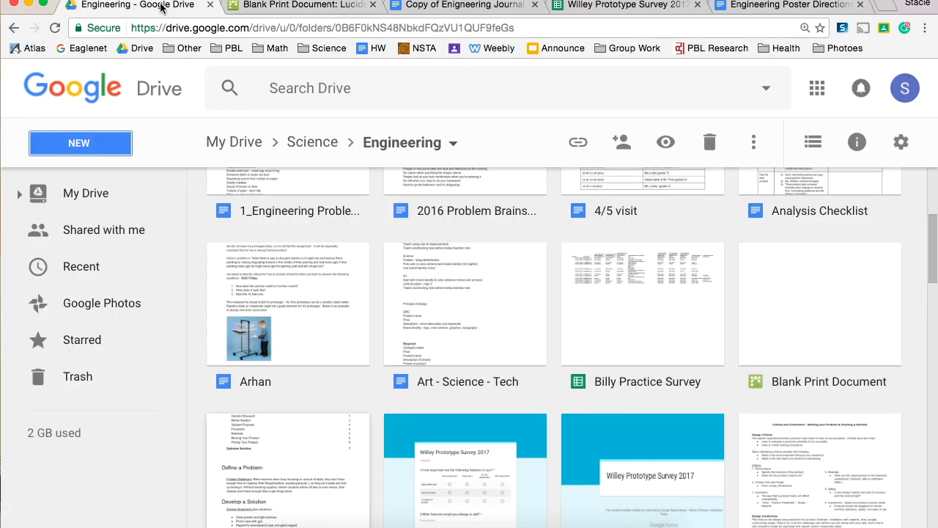
left_click(329, 6)
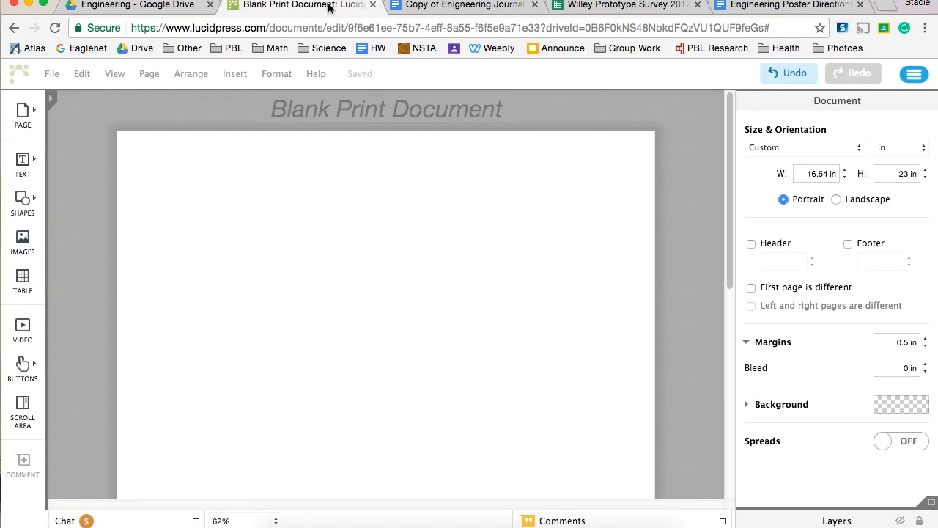
left_click(182, 6)
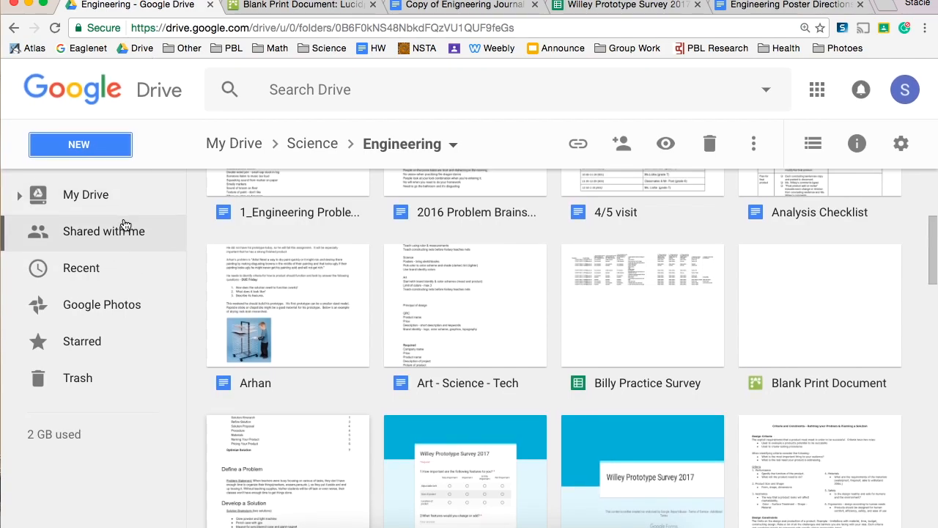
scroll(213, 264, "up", 3)
scroll(213, 264, "down", 15)
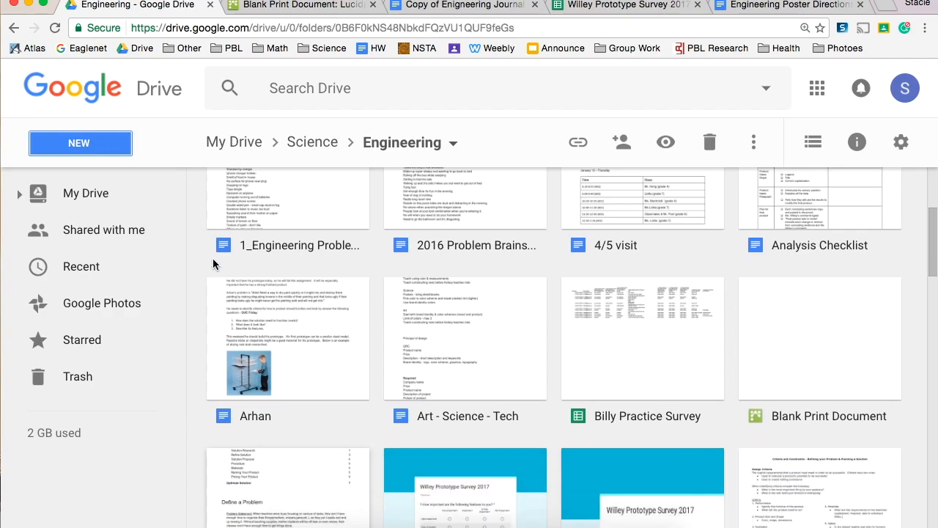
scroll(213, 263, "down", 6)
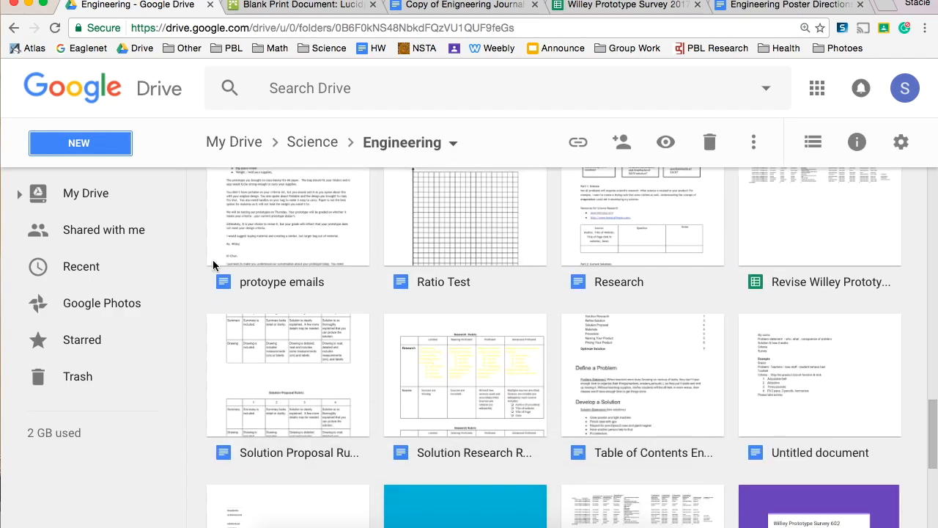
scroll(213, 264, "up", 15)
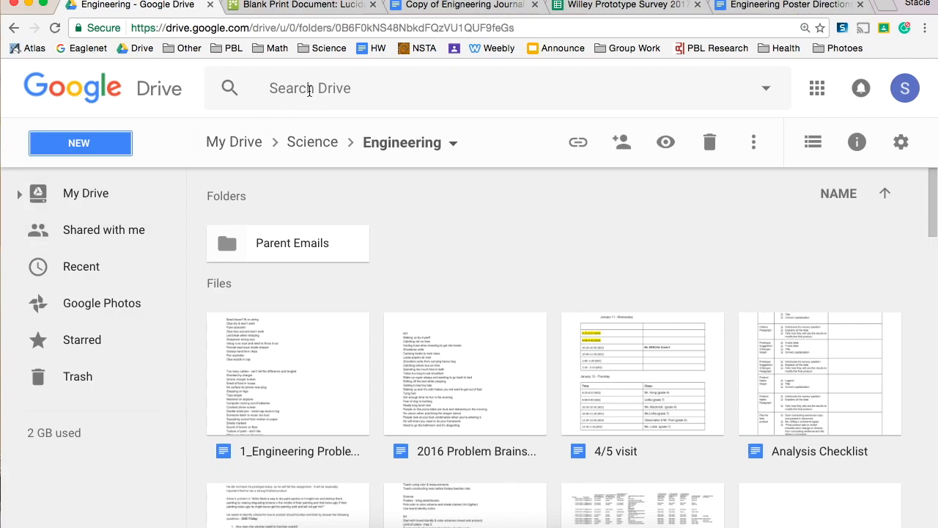
Search Google Drive for "lucid pres"
left_click(272, 88)
type("lu")
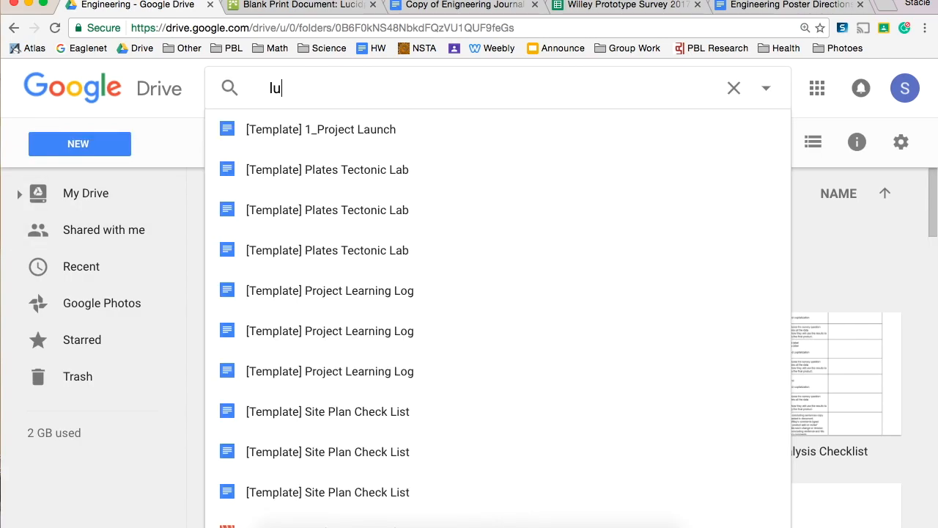
type("cid pres")
key("Return")
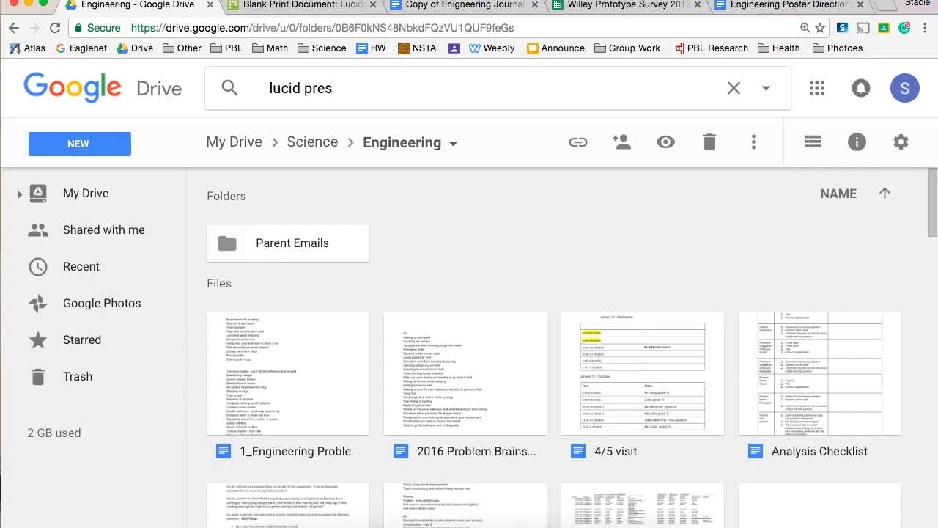
Search the web for lucidpress in a new browser tab and open the documents page on the Lucidpress website
left_click(888, 4)
type("p")
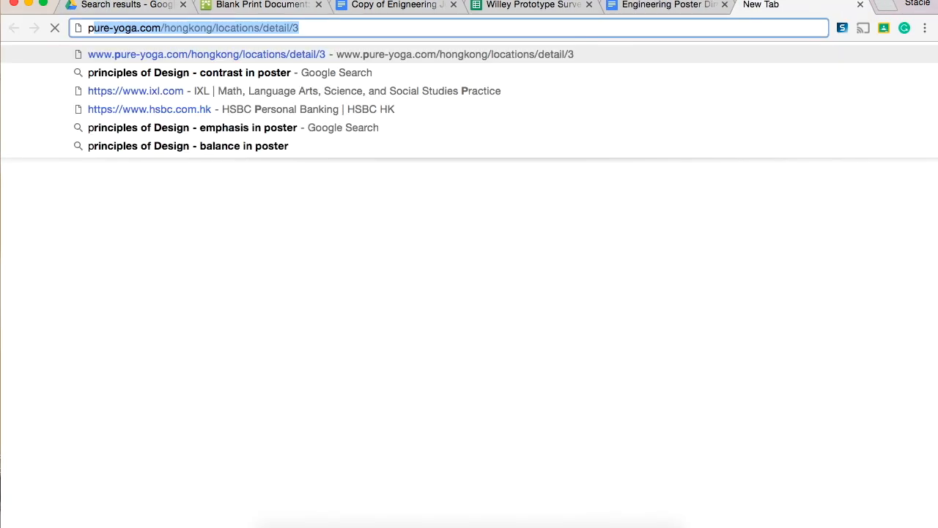
key("BackSpace")
key("BackSpace")
type("l")
key("BackSpace")
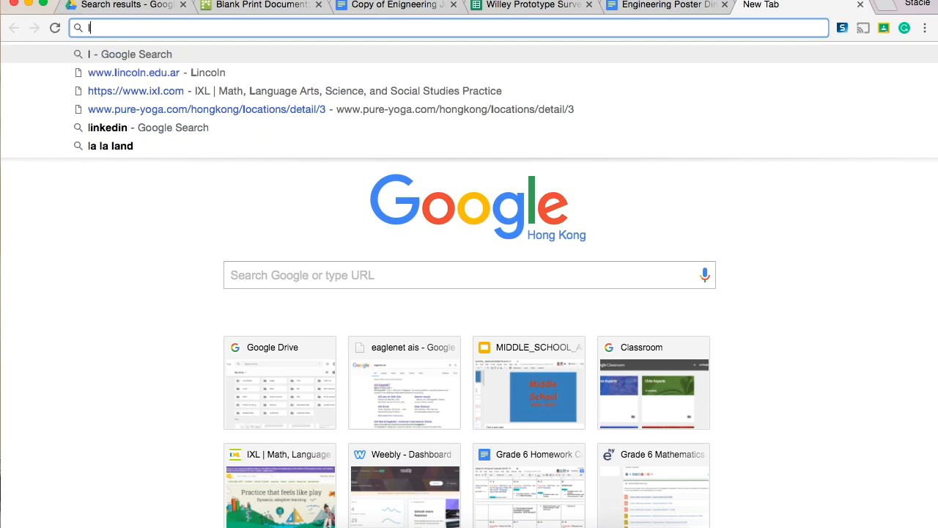
type("u")
key("Return")
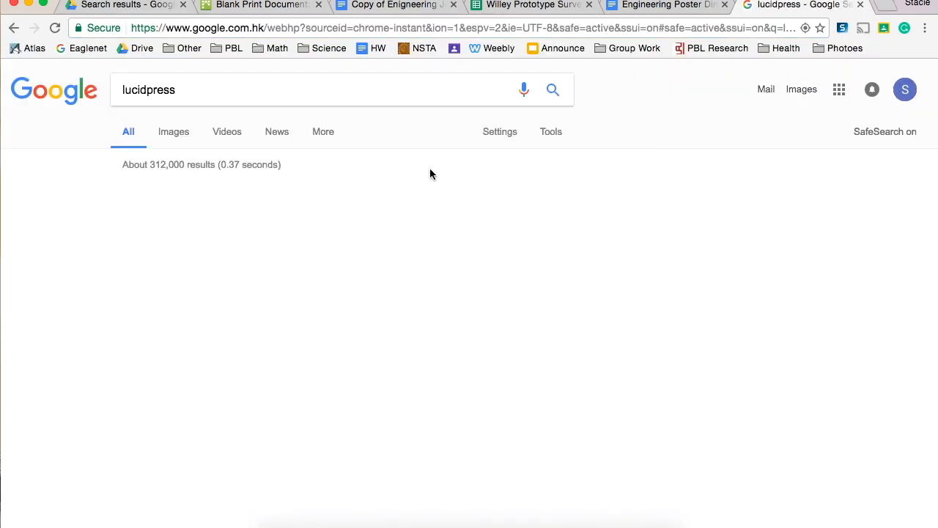
left_click(342, 201)
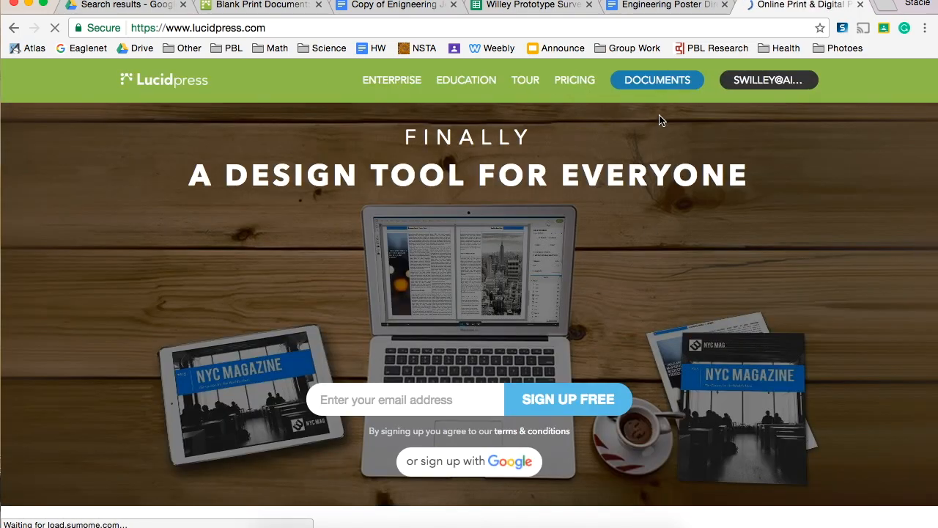
left_click(657, 87)
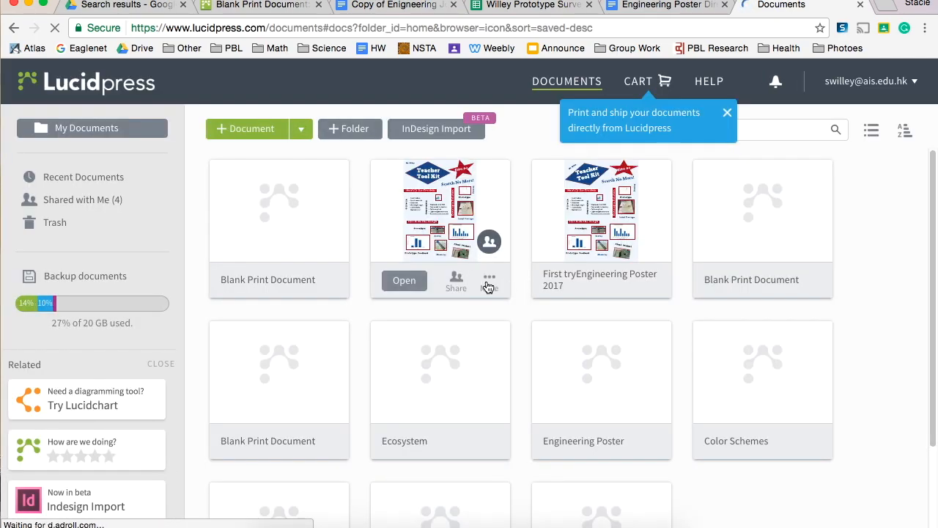
Open the "First tryEngineering Poster 2017" document as an example, view it, and return to the blank print document
left_click(552, 225)
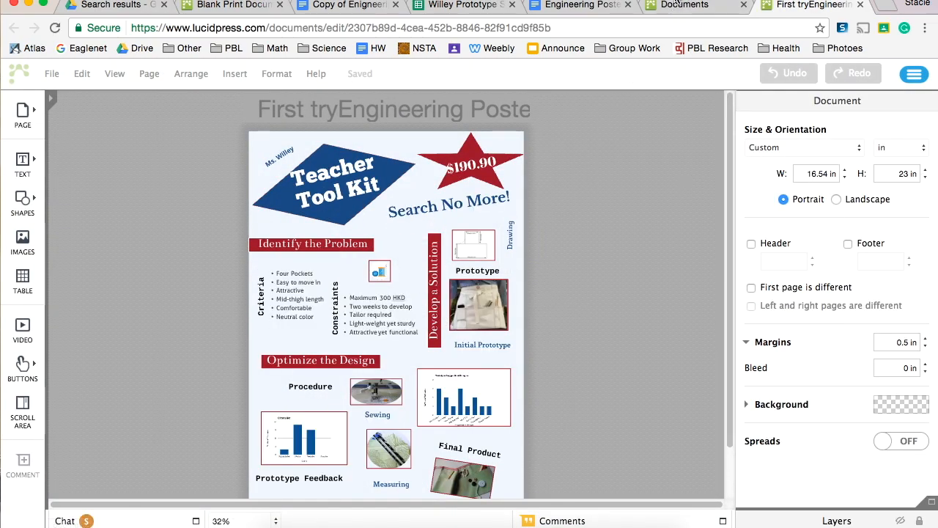
left_click(682, 5)
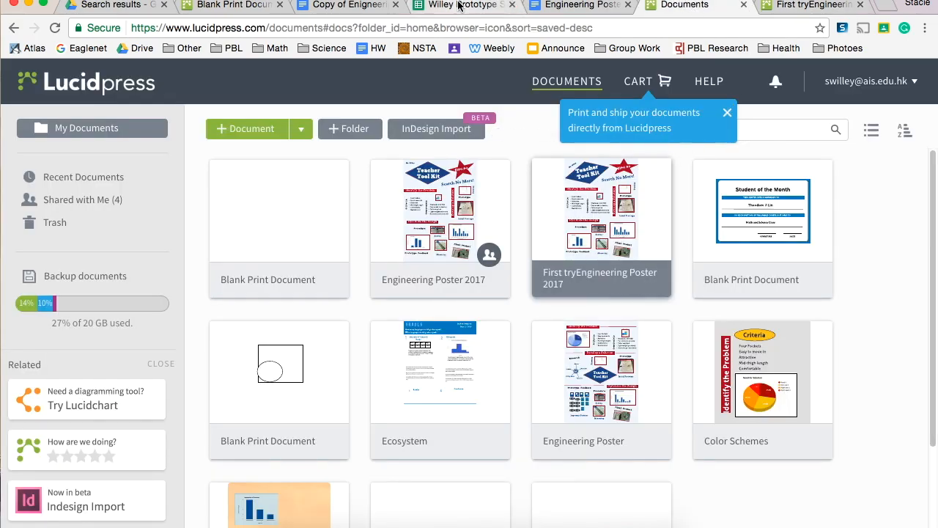
left_click(224, 6)
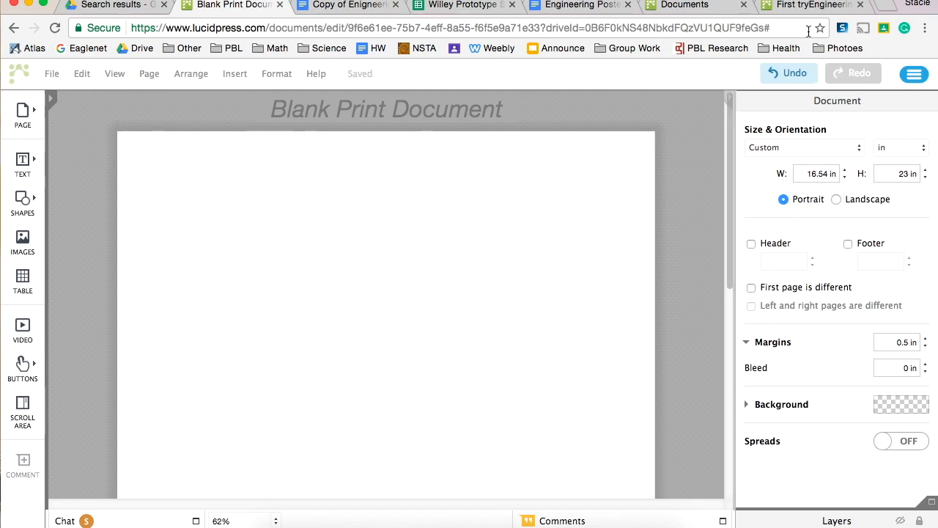
left_click(806, 6)
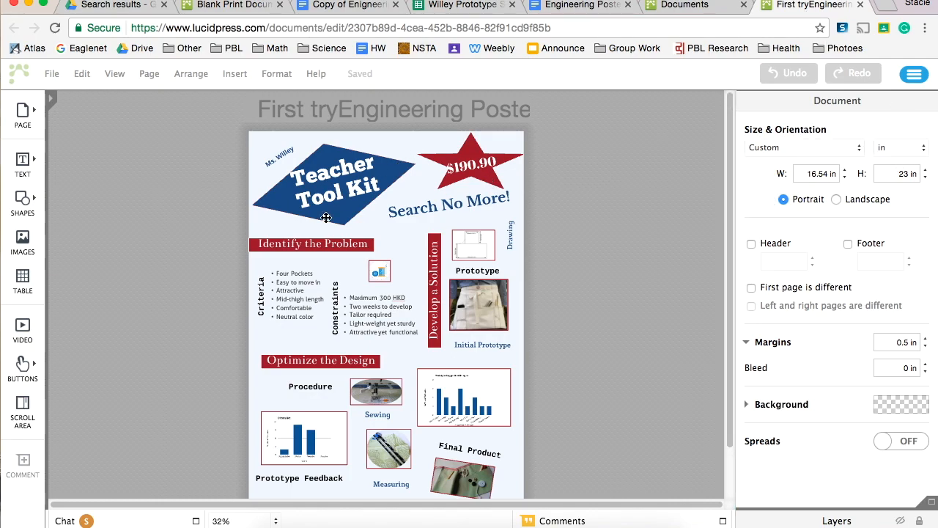
left_click(233, 5)
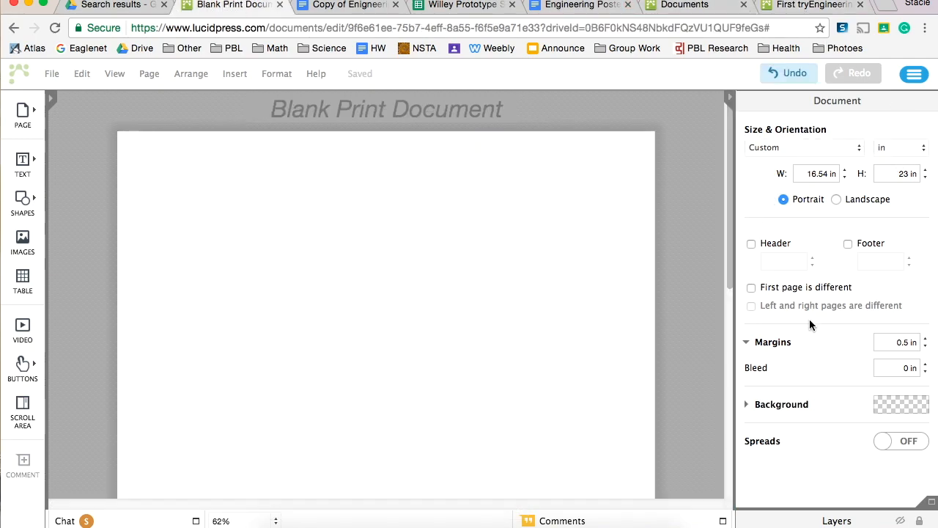
Place a Headings text box near the upper-left corner of the blank page
left_click(503, 286)
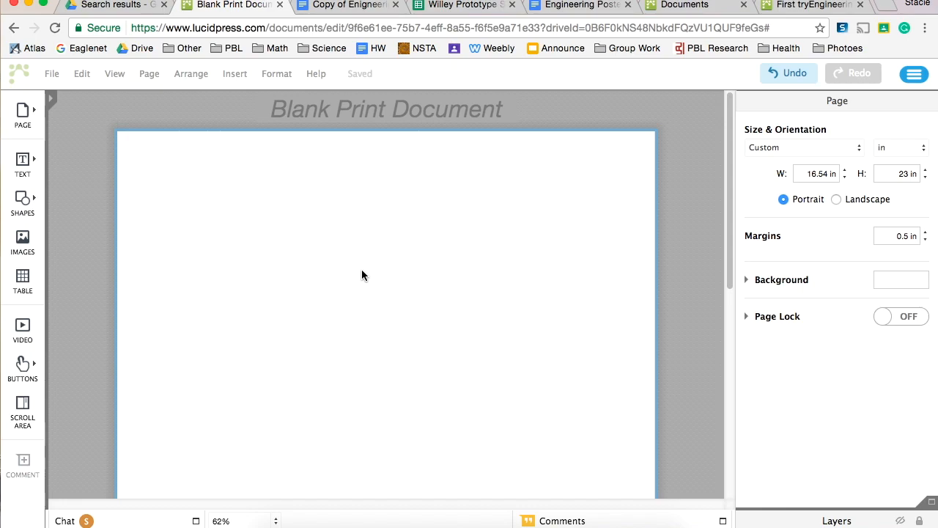
key("super+minus")
key("super+minus")
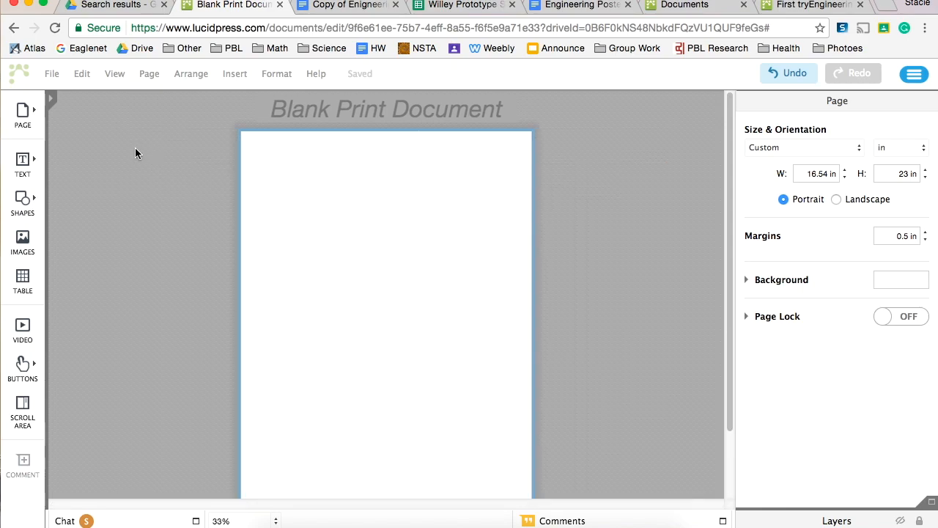
left_click(258, 522)
left_click(346, 378)
mouse_move(29, 170)
left_click(88, 136)
left_click_drag(88, 136, 287, 165)
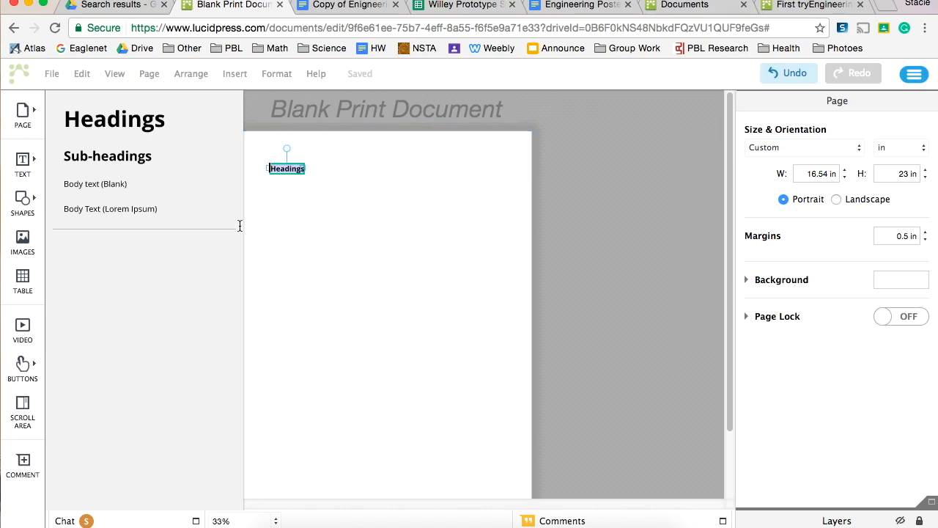
Place two Sub-headings text boxes side by side below the heading
mouse_move(23, 167)
left_click_drag(117, 156, 280, 237)
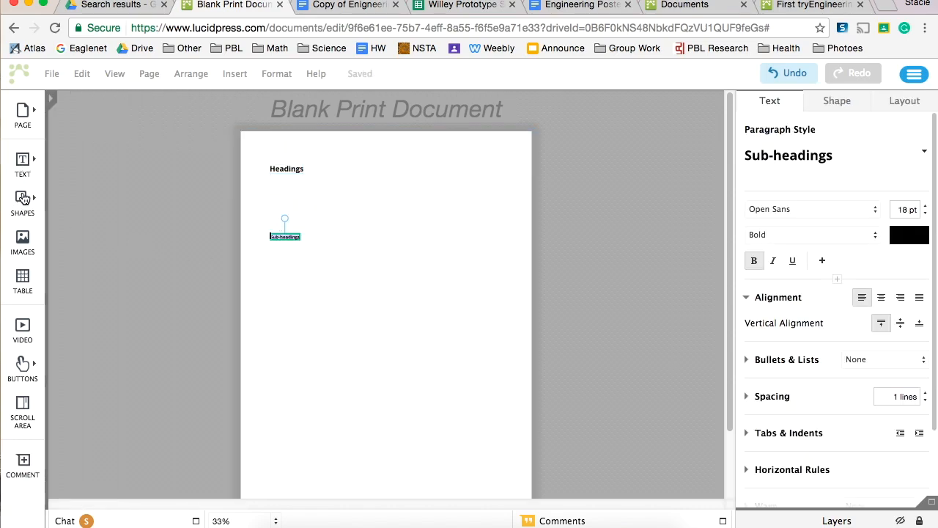
mouse_move(22, 168)
left_click_drag(59, 166, 363, 238)
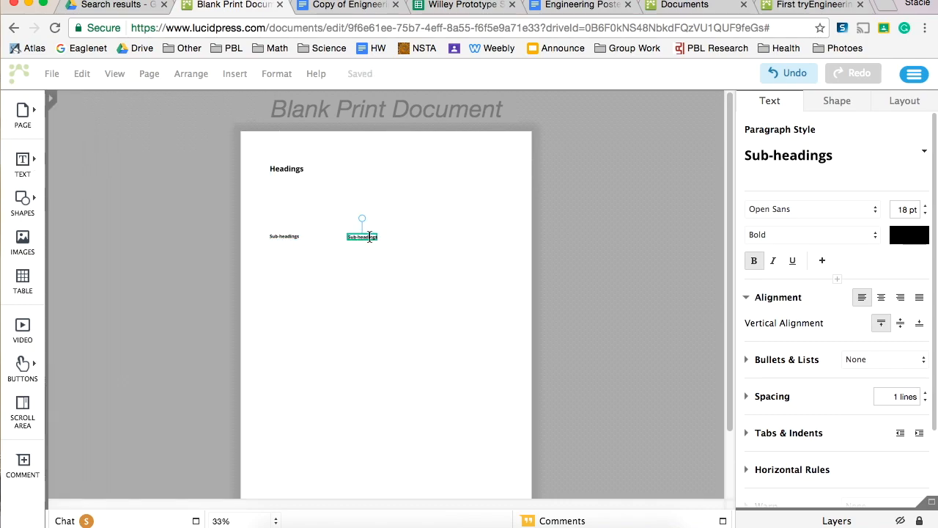
Delete the second Sub-headings text box, the one beside the first
left_click(355, 244)
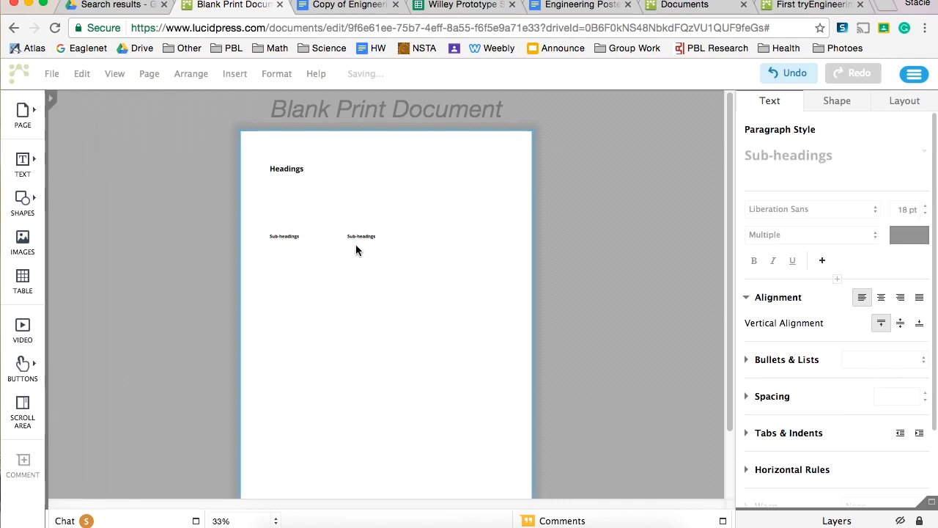
left_click(359, 239)
key("Delete")
Set the font size of the remaining Sub-headings text to 32 pt
left_click(276, 233)
left_click(283, 235)
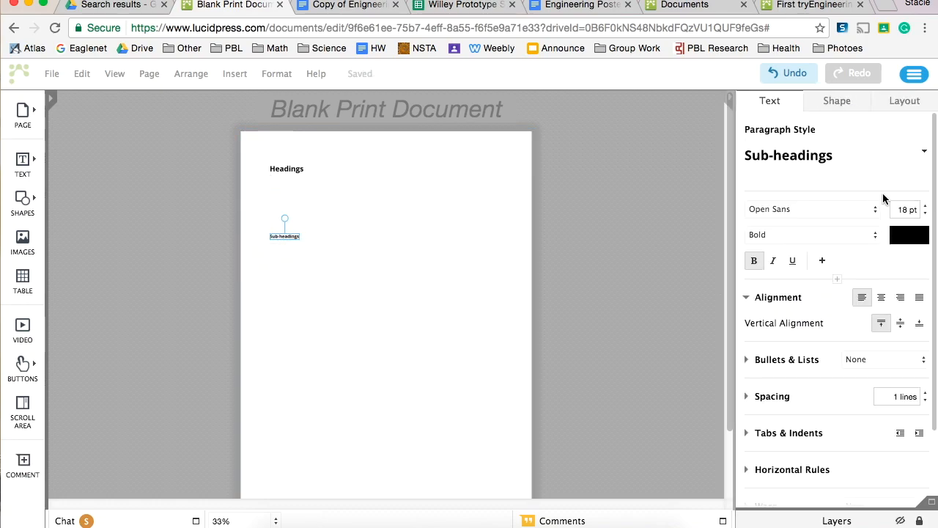
left_click(926, 206)
left_click(926, 206)
left_click(926, 206)
left_click(926, 206)
left_click(926, 205)
left_click(926, 206)
left_click(926, 206)
left_click(926, 206)
left_click(926, 207)
left_click(926, 207)
left_click(927, 207)
left_click(402, 254)
Duplicate the Sub-headings text box and place the copy directly below the original
left_click(310, 240)
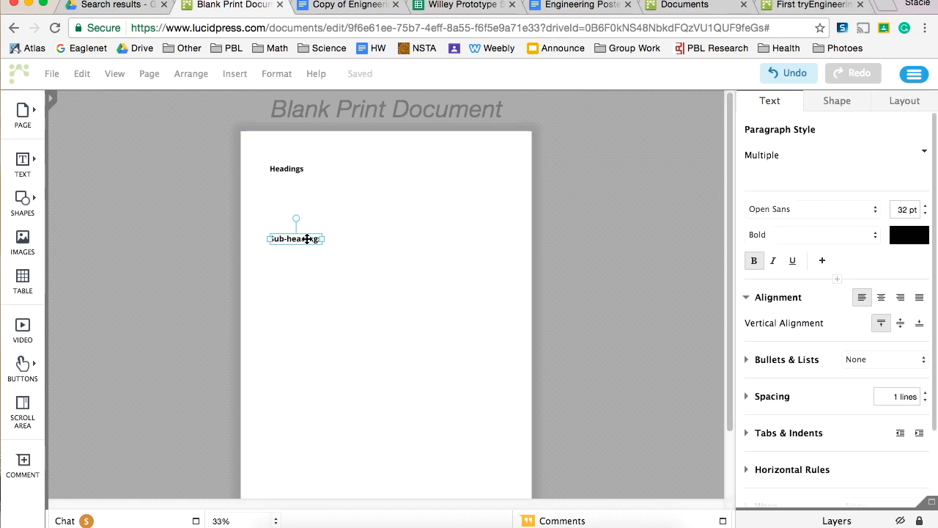
left_click(308, 245)
left_click(307, 245)
left_click_drag(304, 238, 299, 266)
left_click(364, 260)
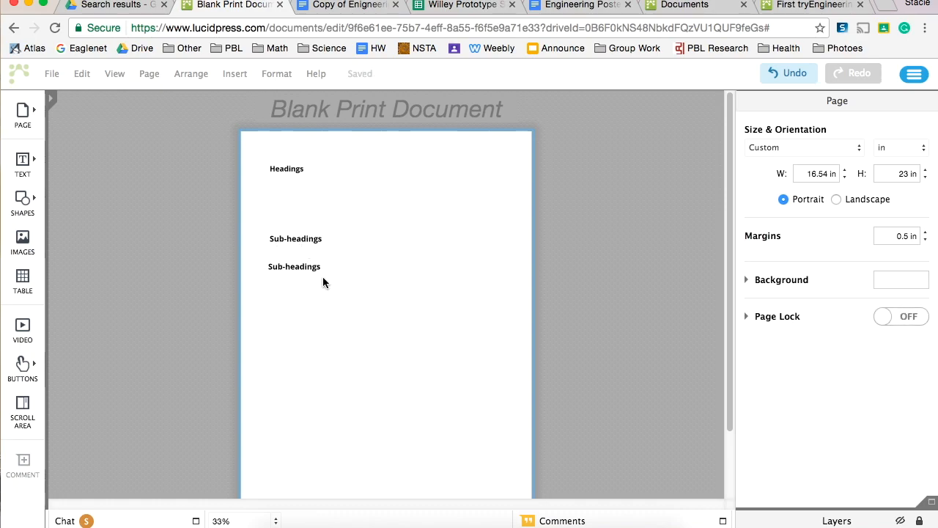
Give the lower Sub-headings text box a solid dark red fill
left_click(302, 237)
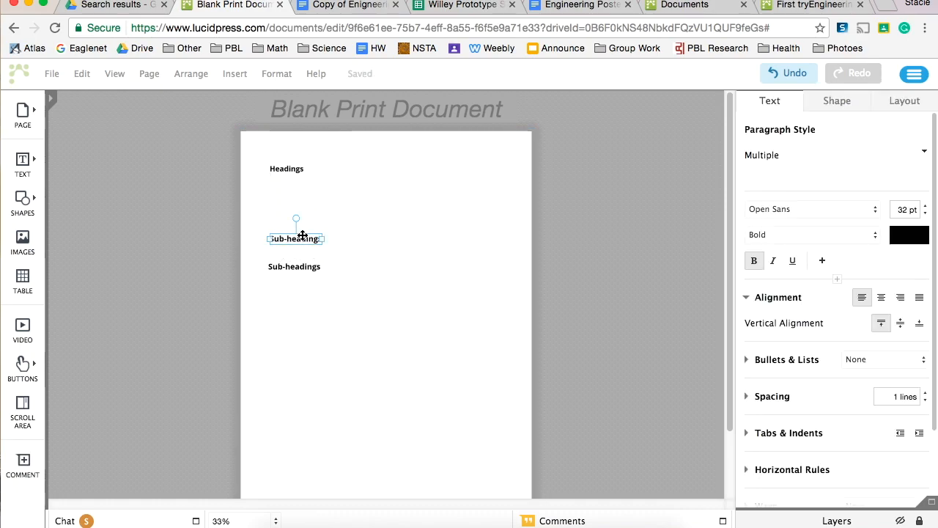
left_click(308, 267)
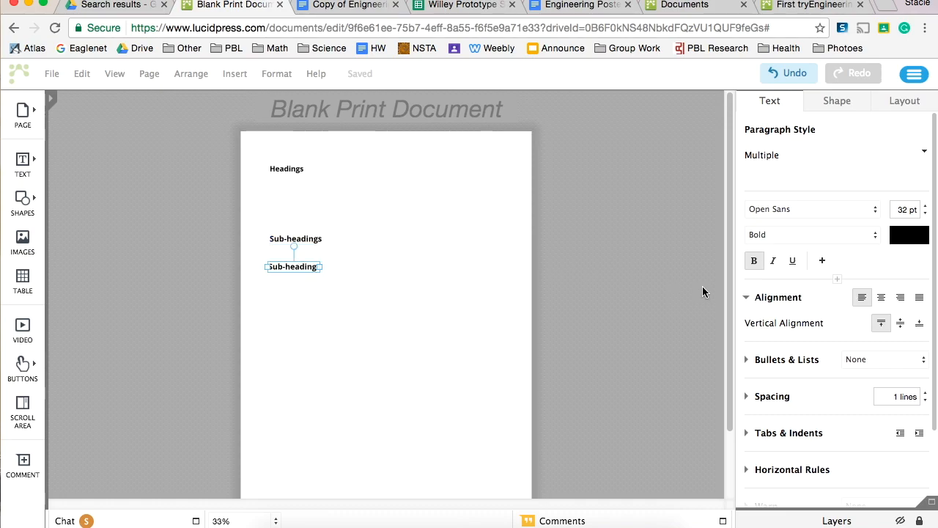
left_click(824, 101)
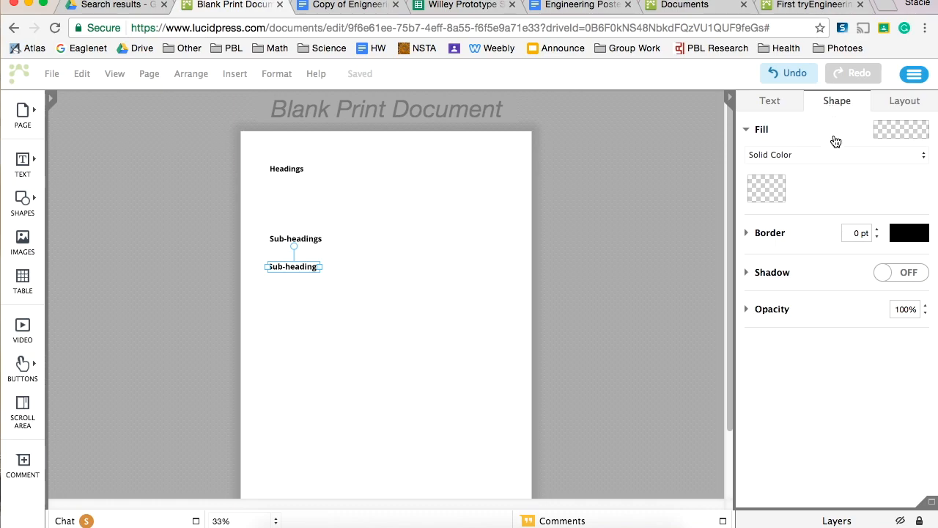
left_click(766, 189)
left_click(736, 285)
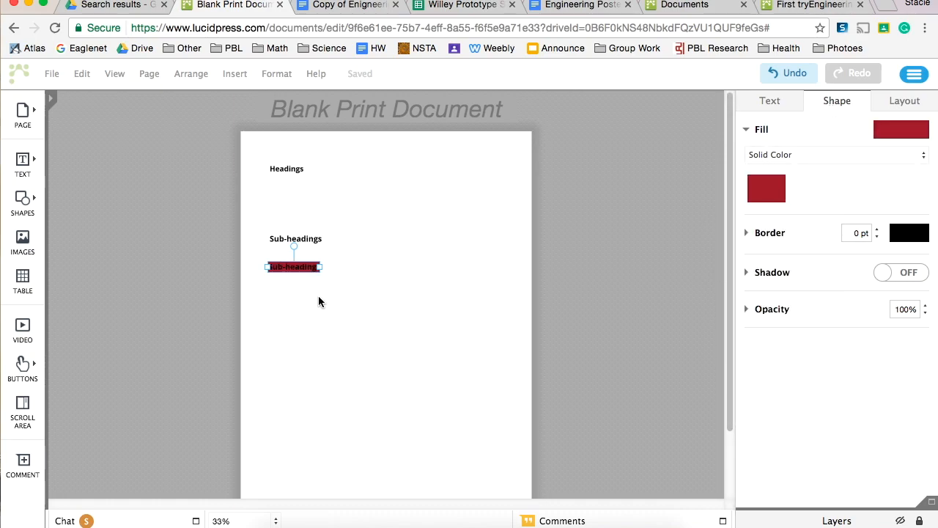
Change the text colour of the lower, red-filled Sub-headings box to white
left_click(766, 101)
left_click(845, 108)
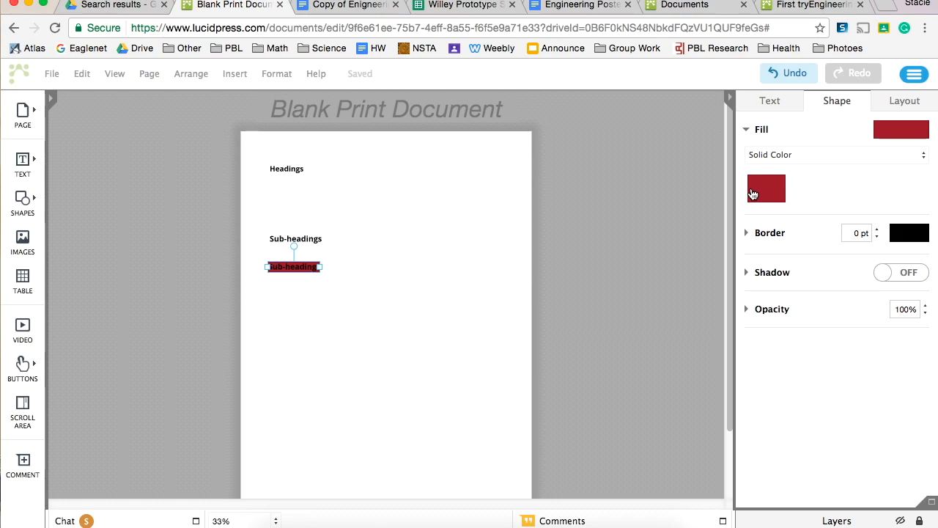
left_click(771, 102)
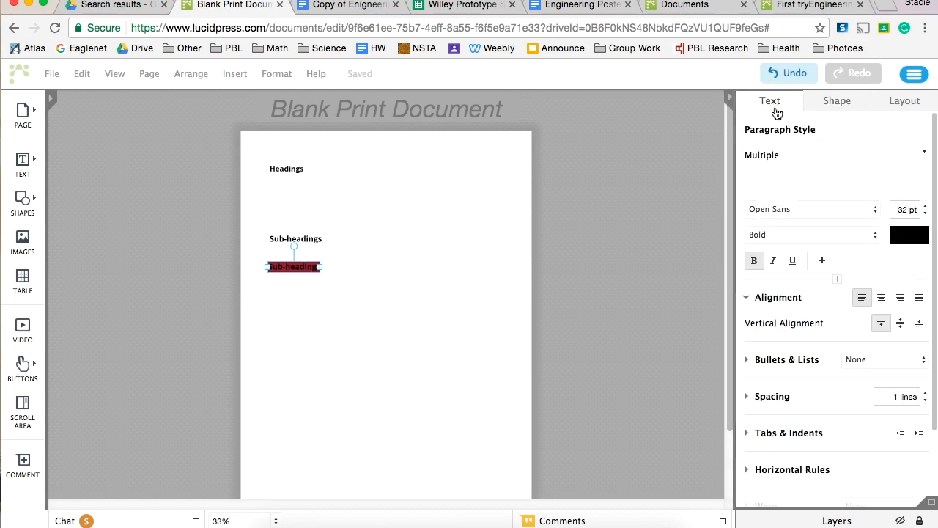
left_click(909, 235)
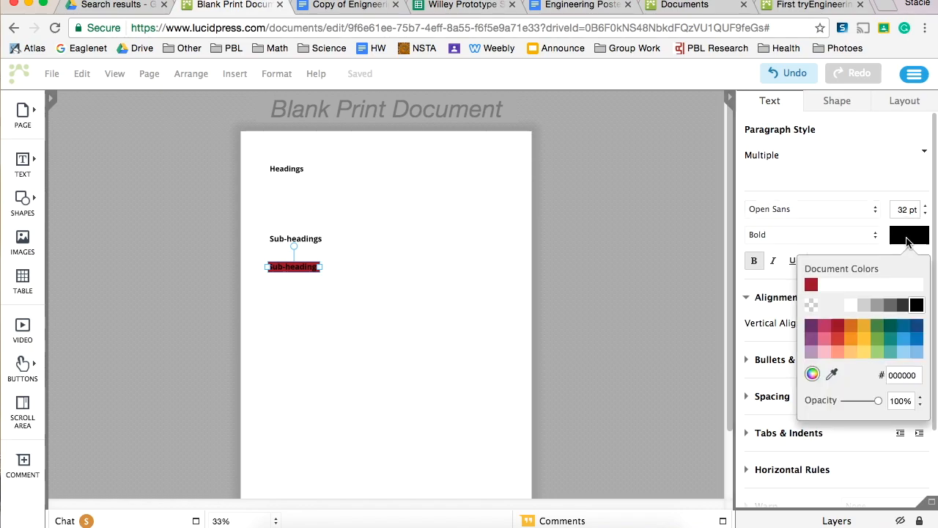
left_click(848, 311)
left_click(450, 318)
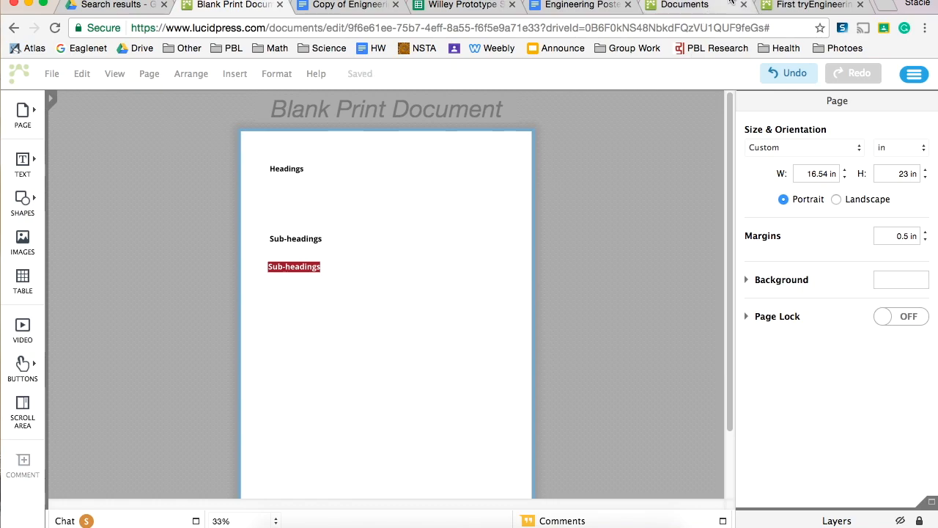
View the example poster "First tryEngineering Poster 2017" and the documents page, and return to the blank print document
left_click(812, 5)
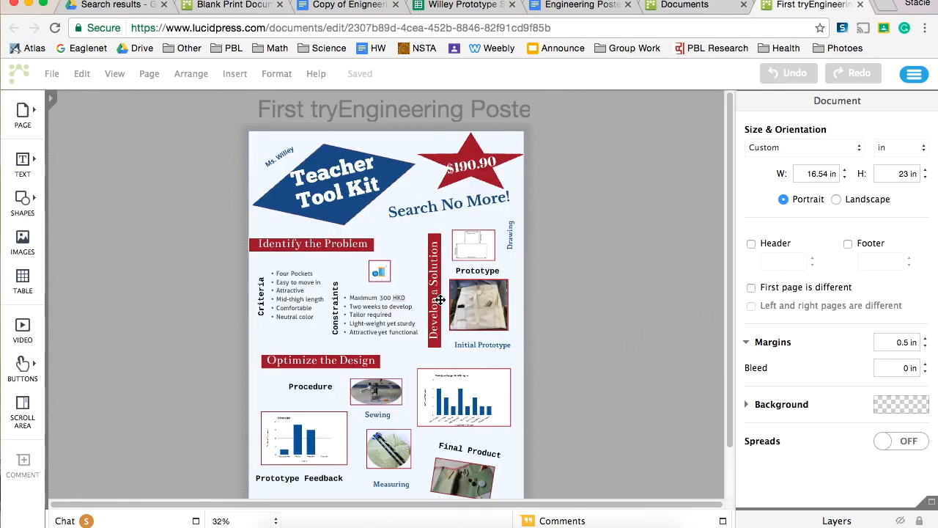
left_click(682, 6)
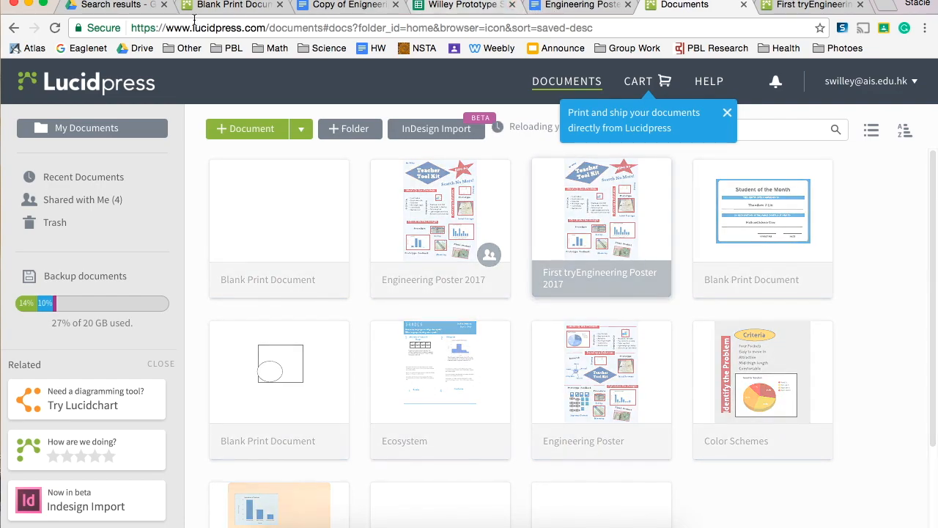
left_click(233, 5)
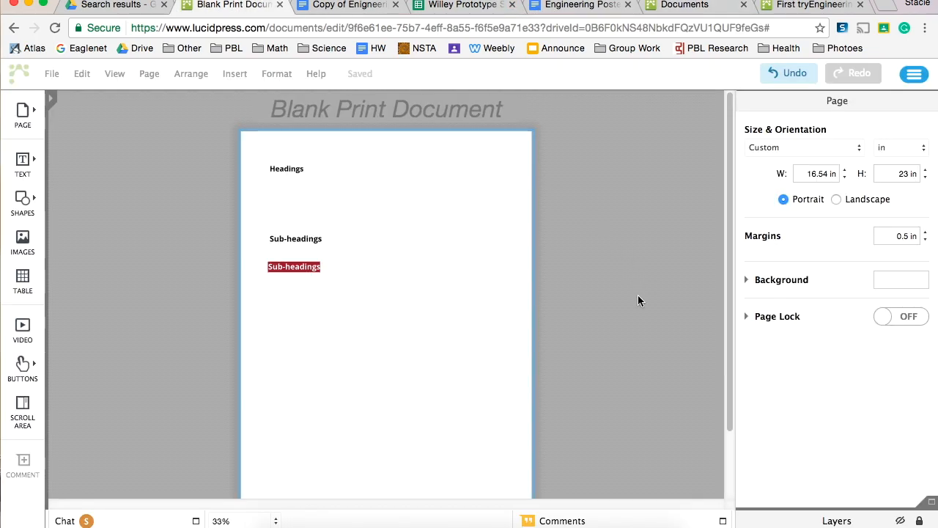
Draw a wide, flat rectangle between the heading and the upper Sub-headings text
left_click(27, 198)
left_click_drag(62, 144, 381, 208)
left_click(296, 238)
left_click(343, 195)
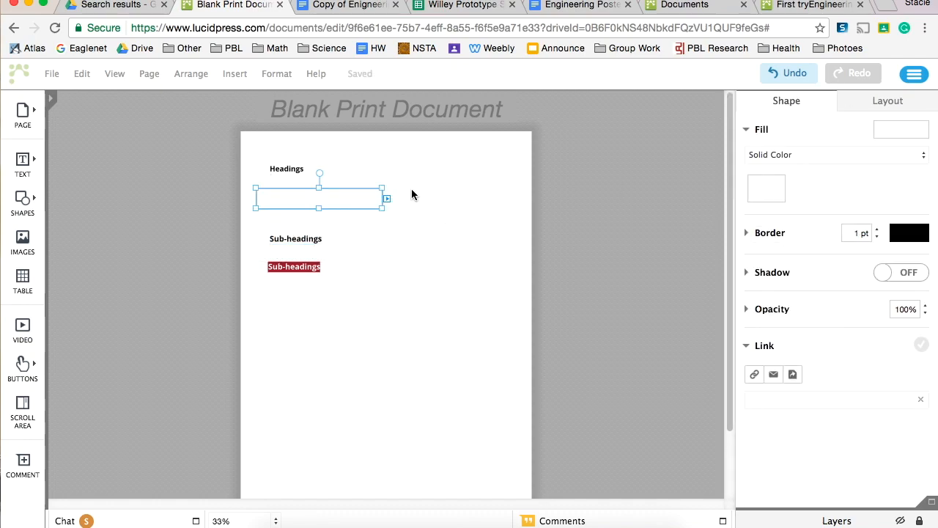
Set both the border and the solid fill of the rectangle to the dark red document colour
left_click(908, 233)
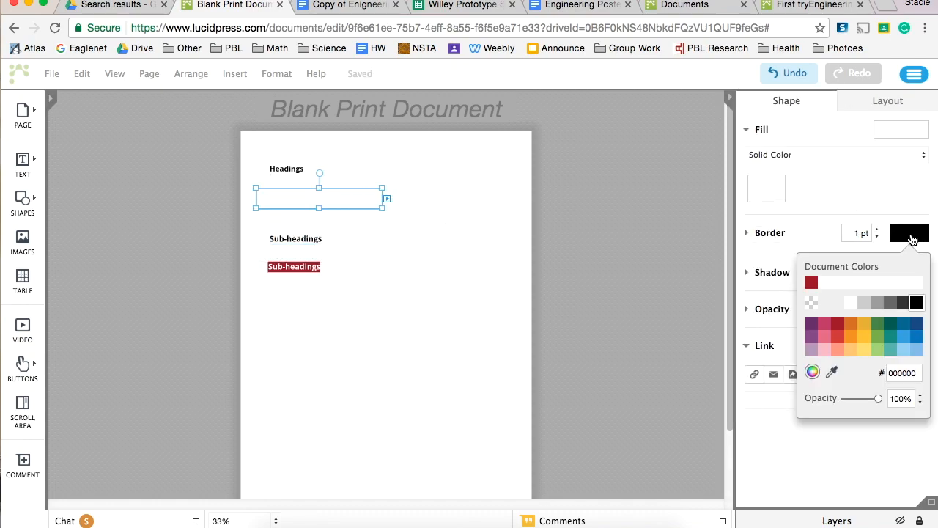
left_click(811, 284)
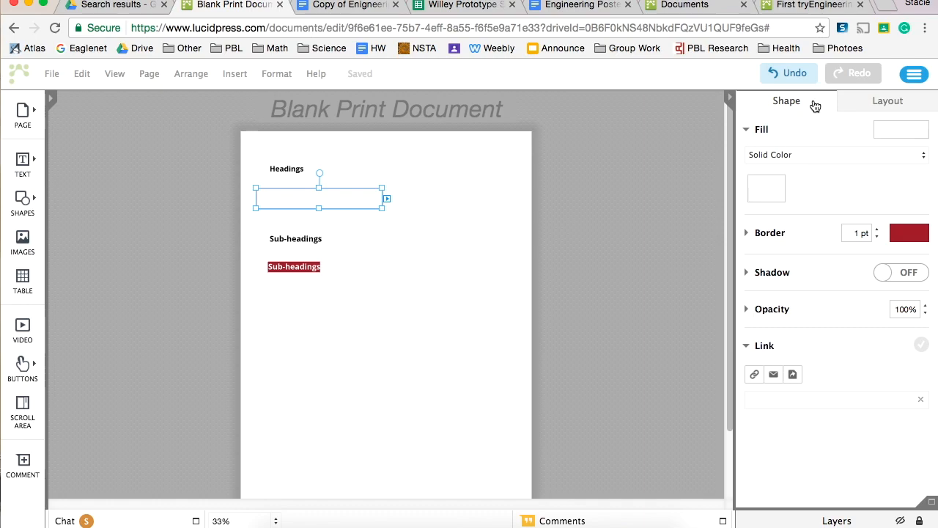
left_click(843, 101)
left_click(821, 101)
left_click(783, 152)
left_click(802, 154)
left_click(775, 188)
left_click(714, 243)
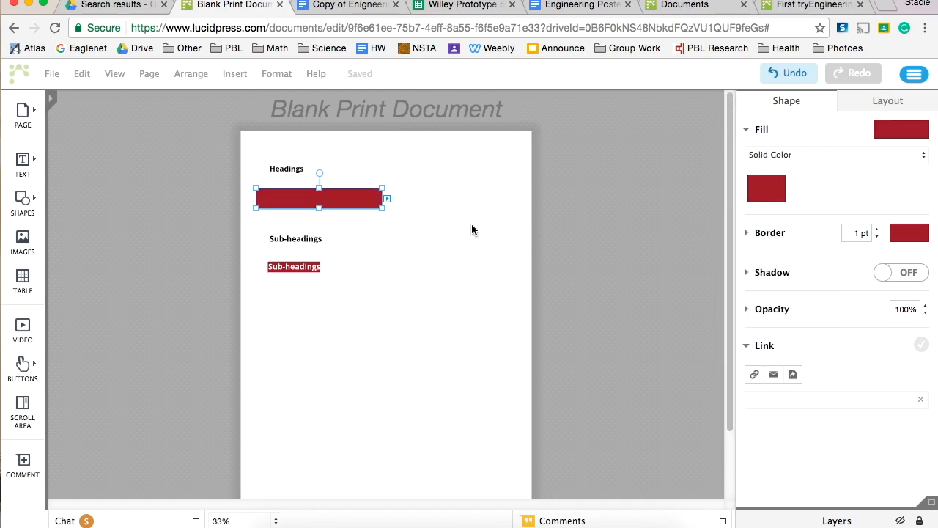
left_click(861, 155)
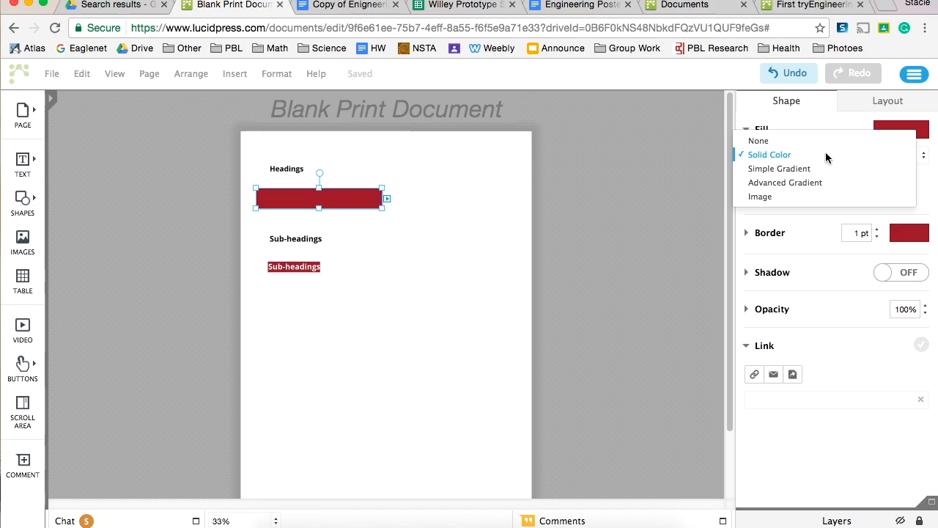
left_click(412, 232)
left_click(370, 204)
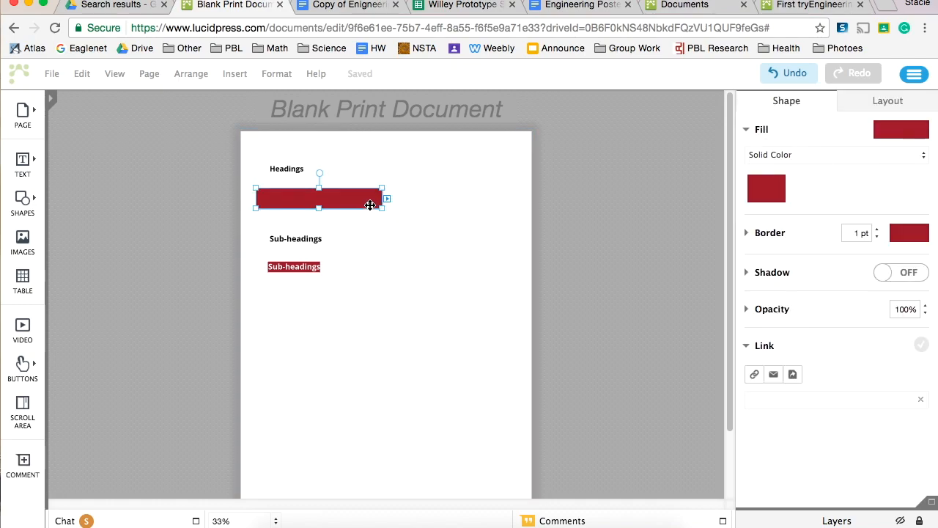
Move the upper Sub-headings text box onto the red rectangle and bring it in front of the rectangle
left_click(346, 268)
left_click_drag(307, 239, 304, 197)
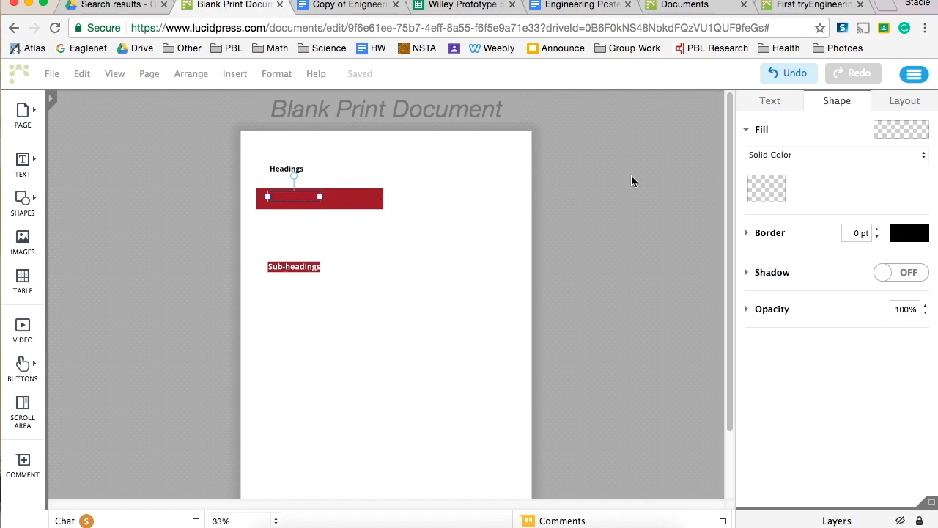
left_click(902, 101)
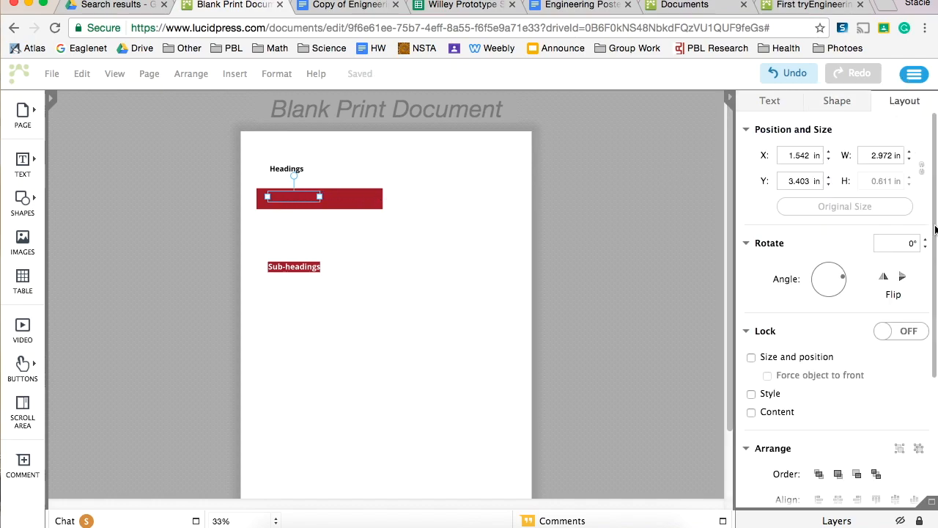
scroll(845, 366, "down", 3)
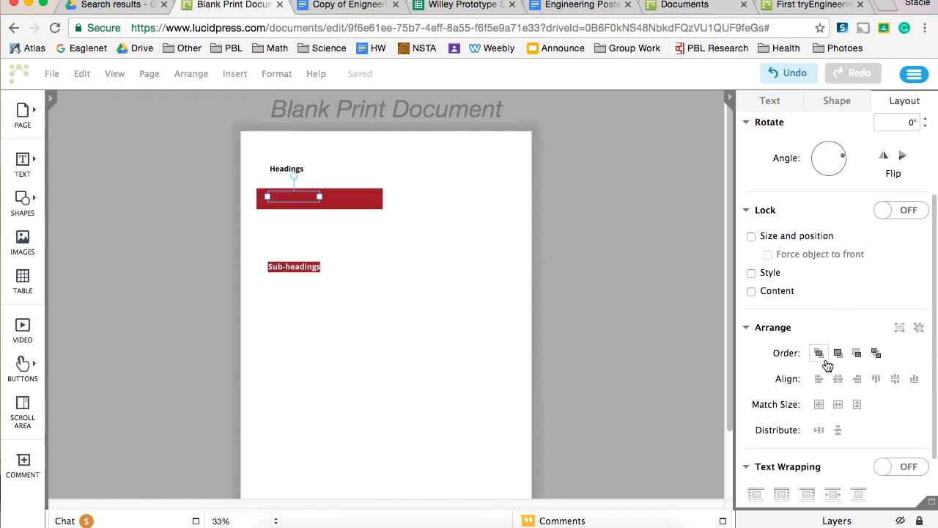
left_click(819, 353)
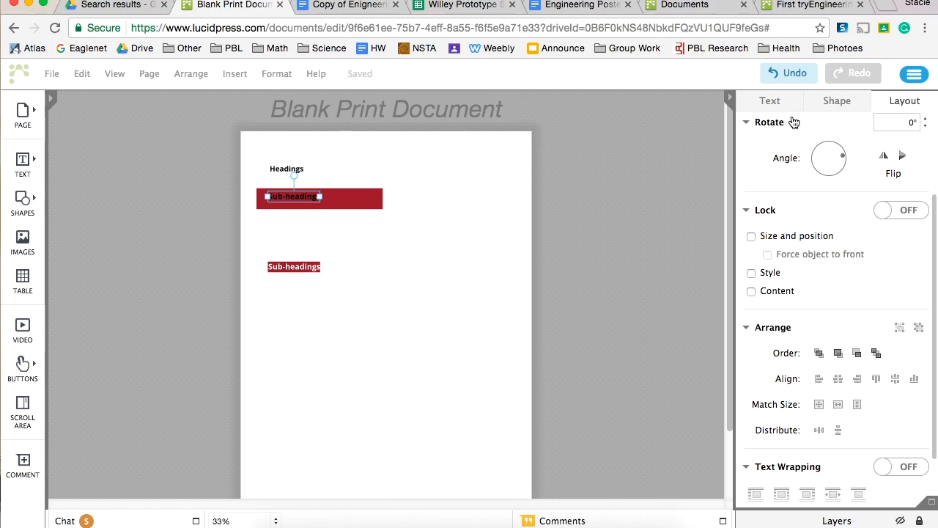
Colour the Sub-headings text on the red rectangle white and enlarge its font to better fill the rectangle's height
left_click(784, 104)
left_click(922, 240)
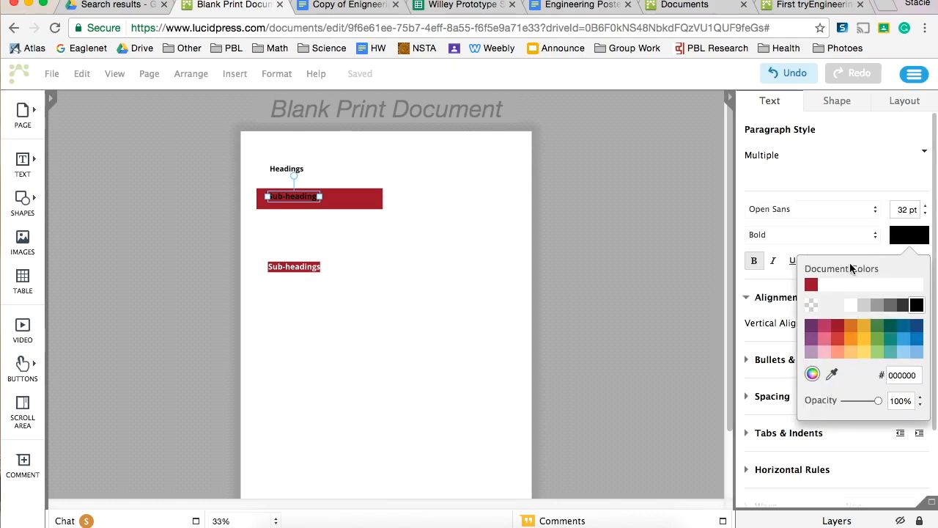
left_click(848, 308)
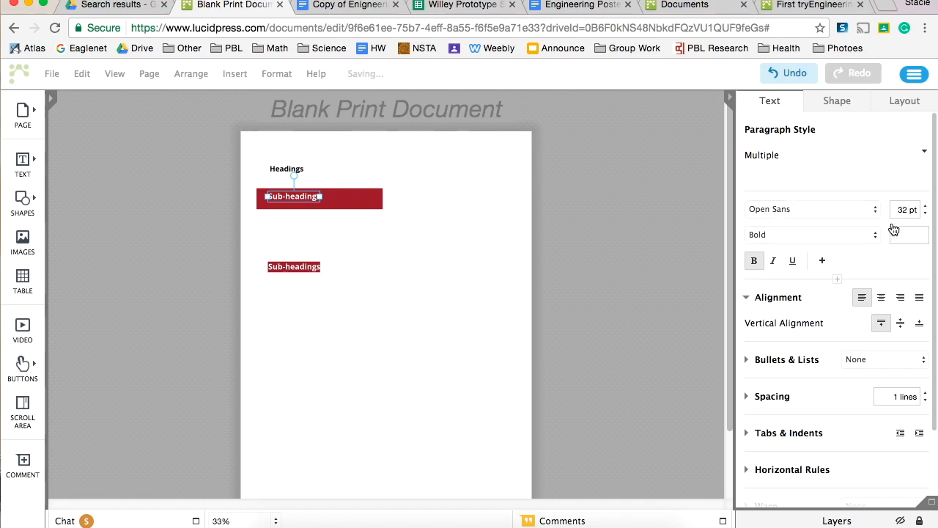
left_click(925, 206)
left_click(925, 205)
left_click(926, 206)
left_click(926, 207)
left_click(385, 222)
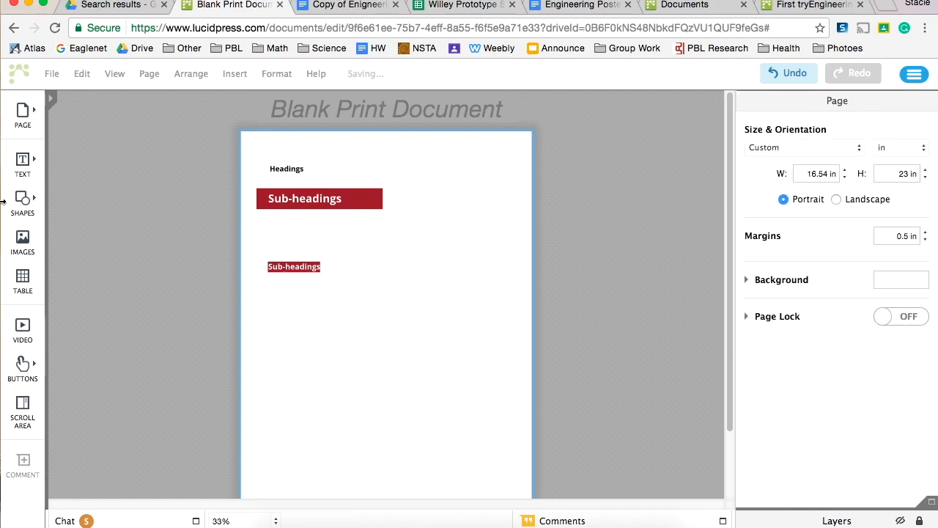
mouse_move(35, 210)
left_click(58, 198)
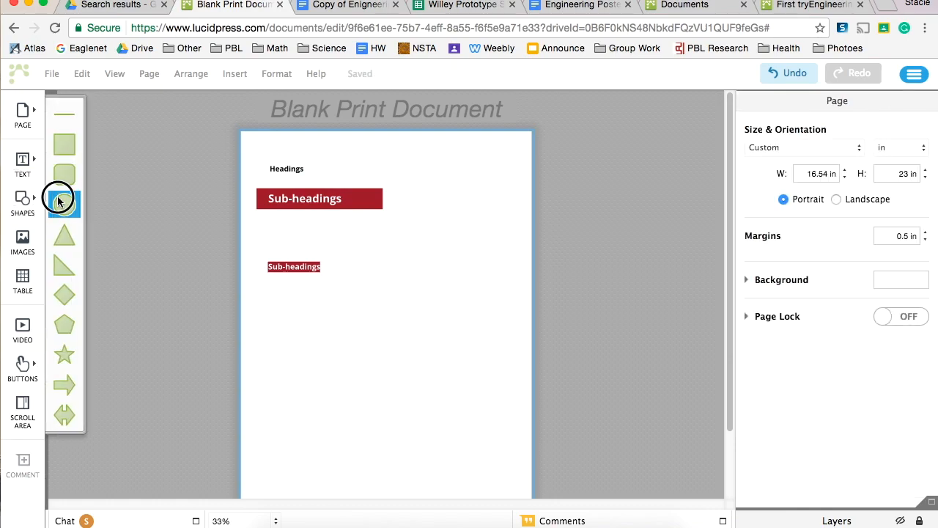
left_click_drag(58, 199, 423, 291)
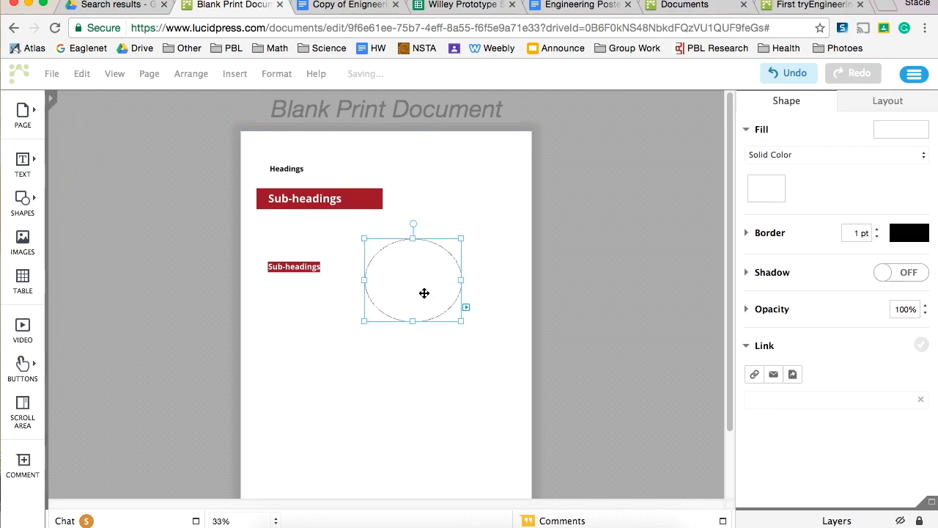
key("Delete")
Draw a rounded rectangle about 8.1 in wide and 1.4 in high beside the lower Sub-headings box
mouse_move(40, 201)
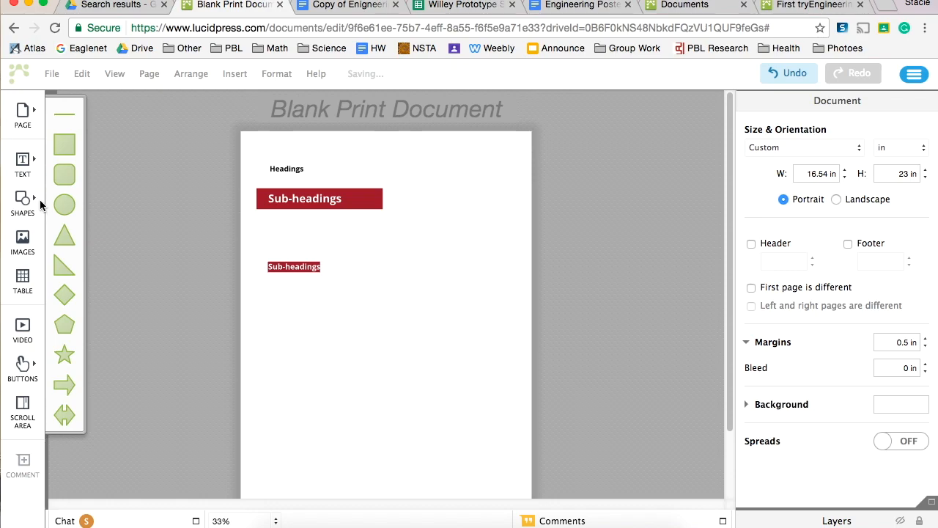
left_click_drag(64, 174, 491, 266)
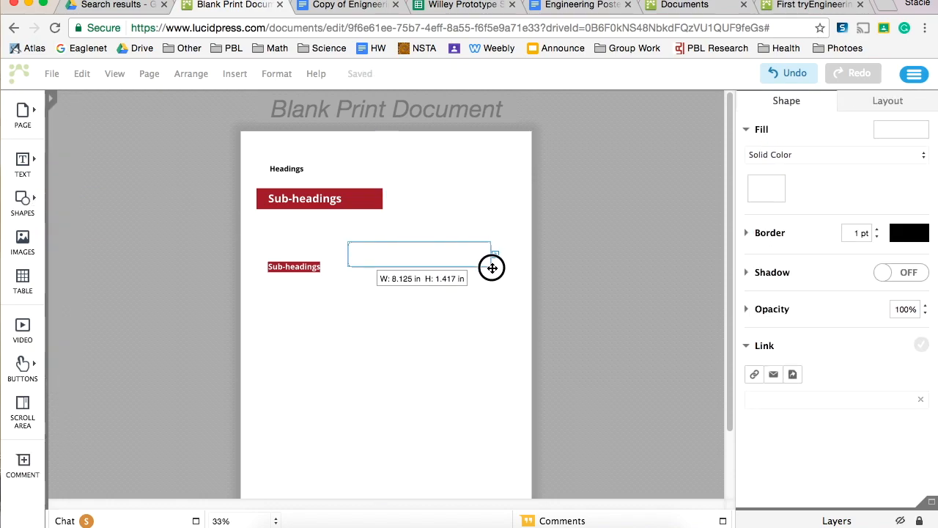
left_click(296, 269)
left_click(407, 245)
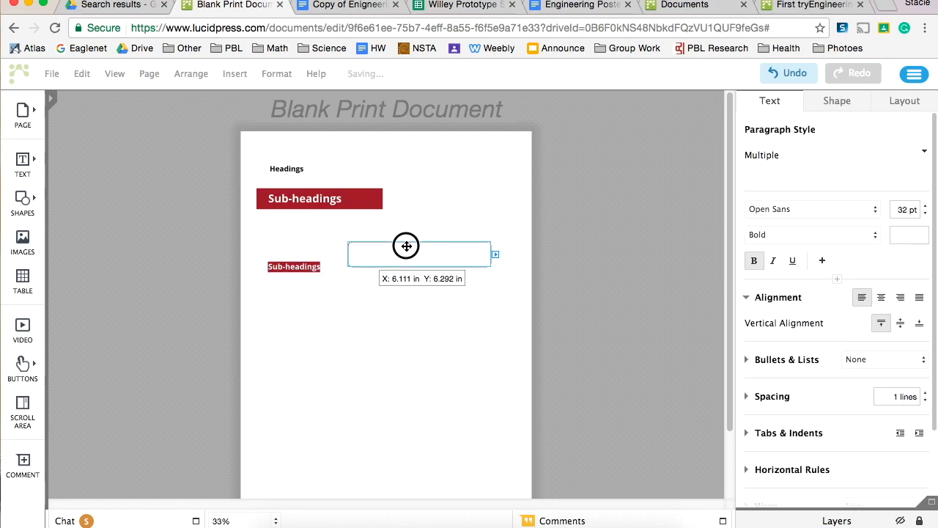
Shorten the red rectangle behind the upper Sub-headings text so it fits more closely around the words
left_click(355, 198)
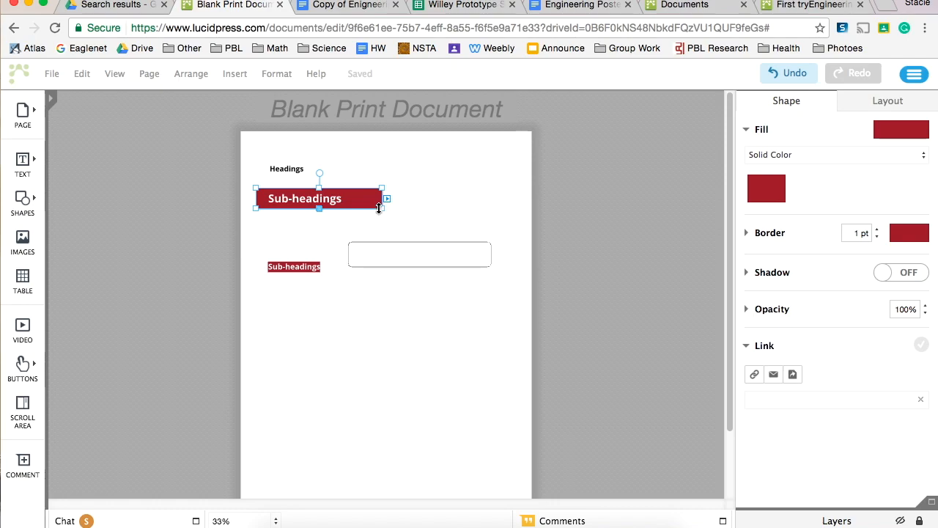
left_click_drag(381, 209, 359, 210)
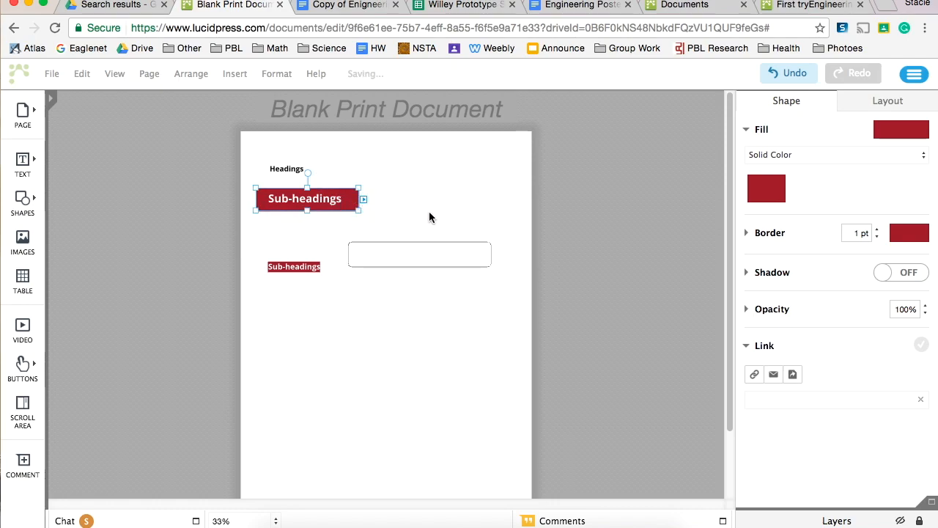
Fill the rounded rectangle with the same dark red (9b0d28) as the upper Sub-headings rectangle
left_click(428, 218)
left_click(353, 202)
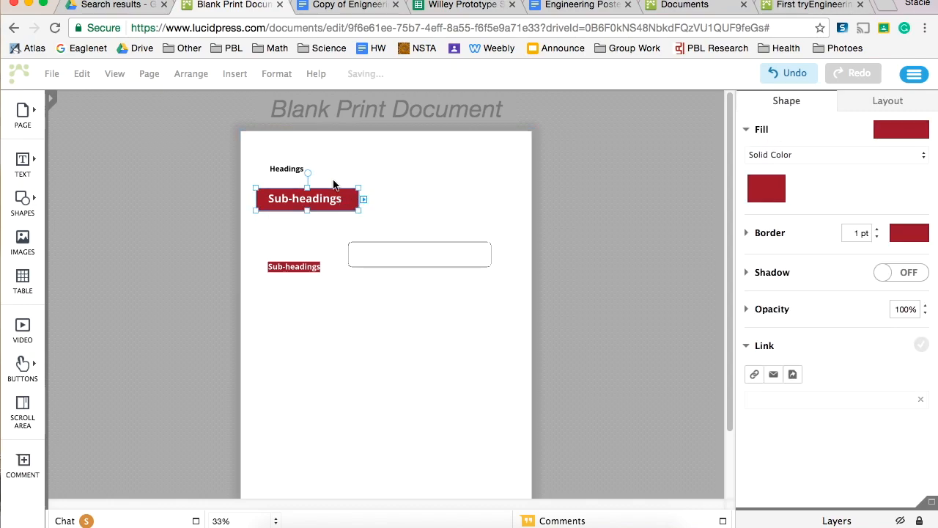
left_click(483, 337)
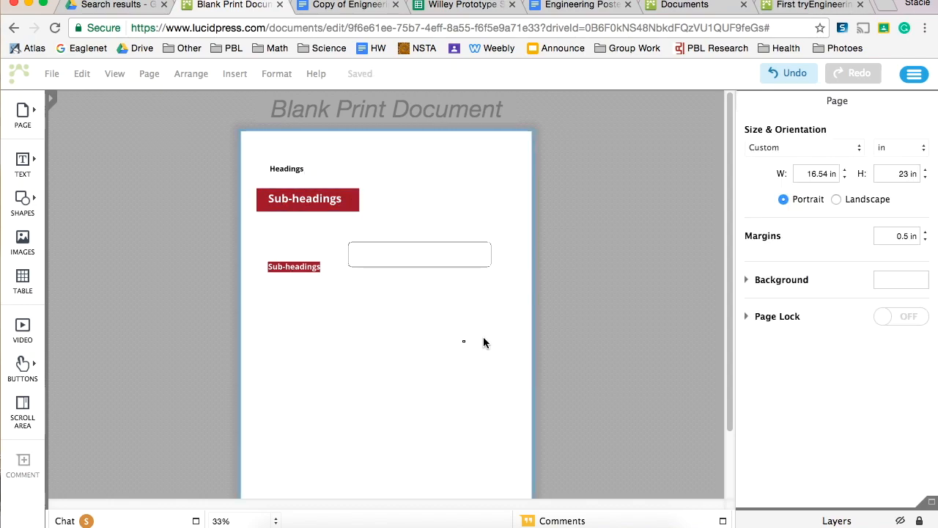
left_click(464, 260)
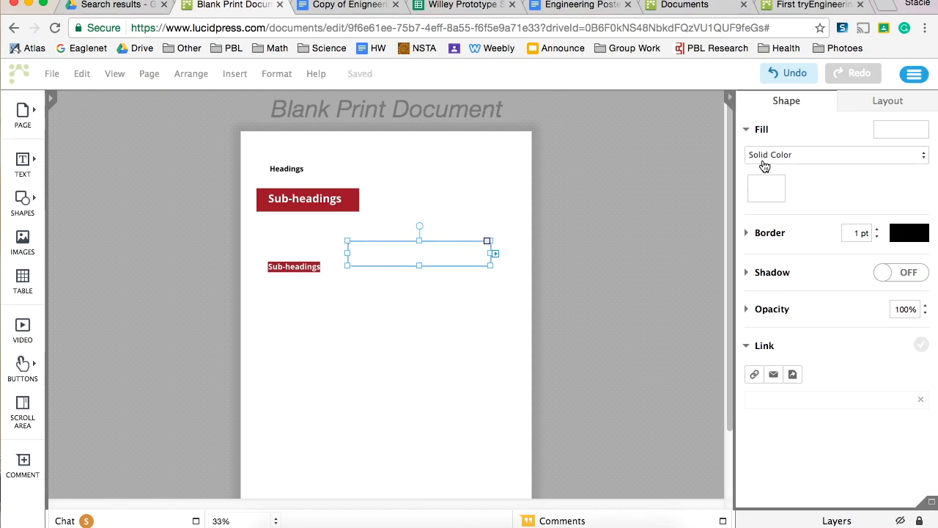
left_click(766, 189)
left_click(755, 288)
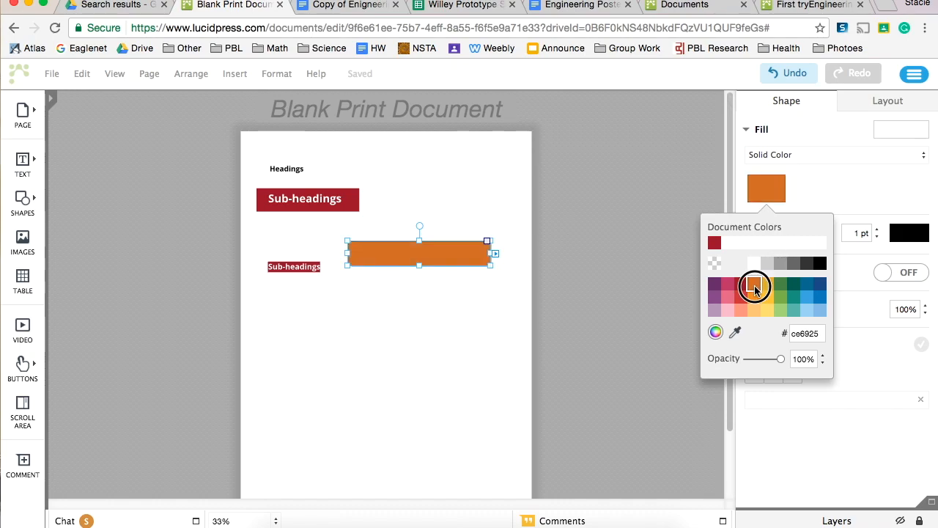
left_click(739, 287)
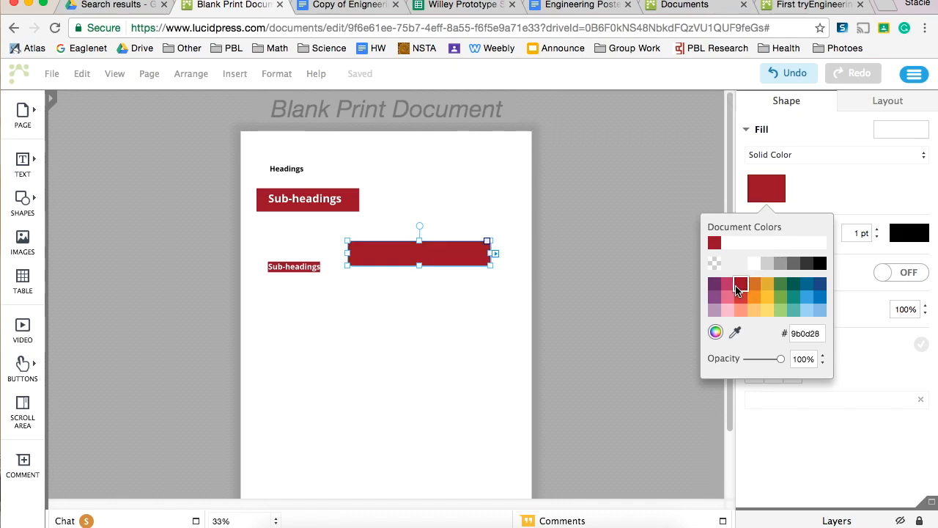
left_click(396, 341)
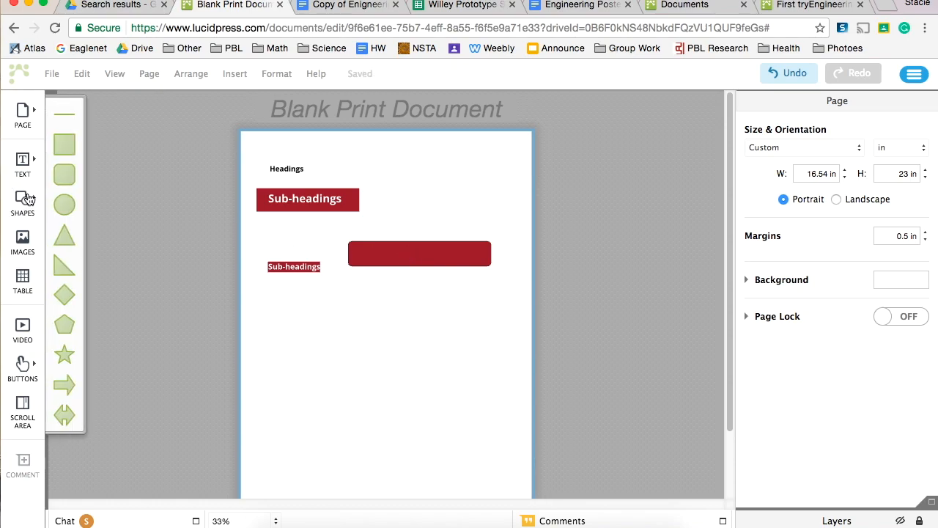
Place a new Sub-headings text box on the red rounded rectangle and colour its text white
mouse_move(28, 165)
left_click_drag(72, 156, 391, 256)
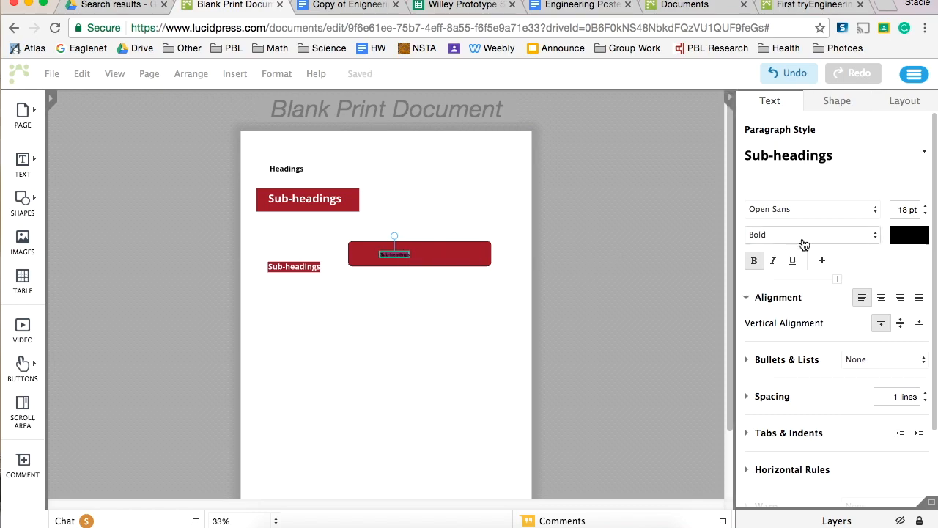
left_click(906, 101)
scroll(884, 366, "down", 3)
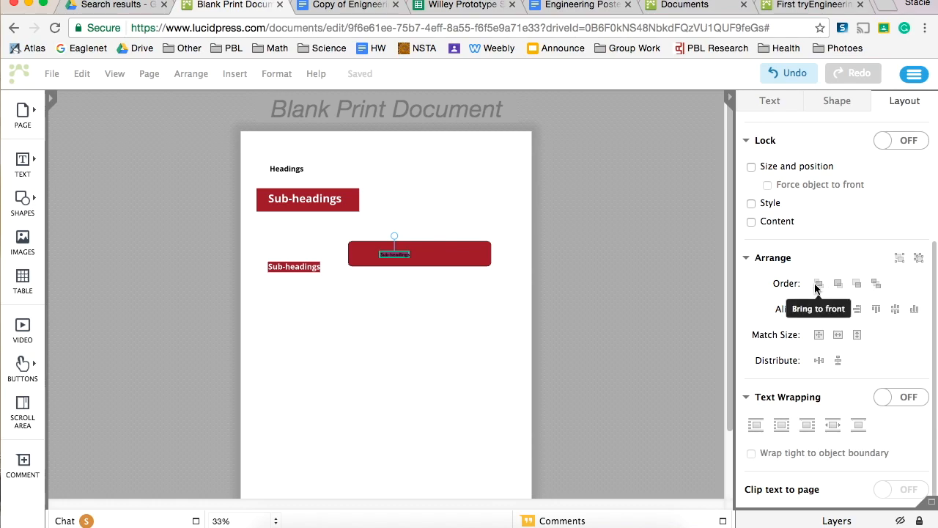
left_click(784, 106)
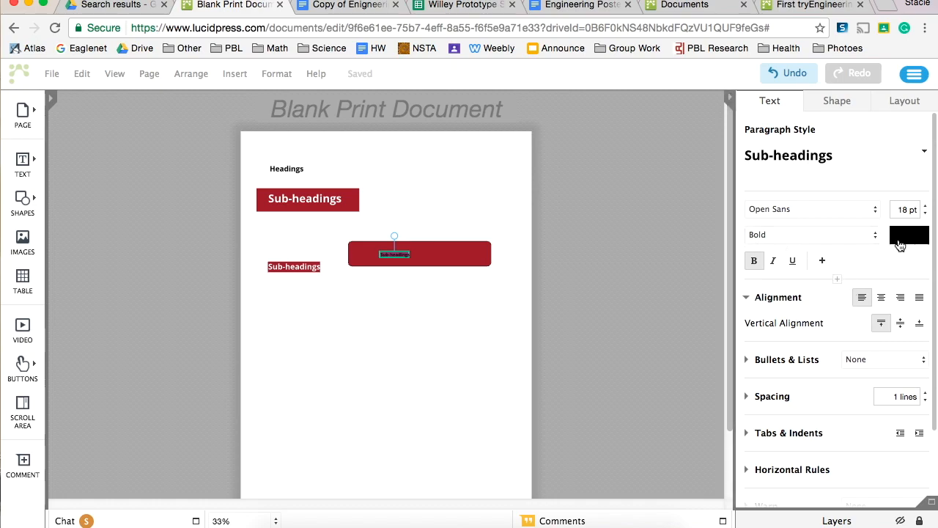
left_click(900, 246)
left_click(843, 299)
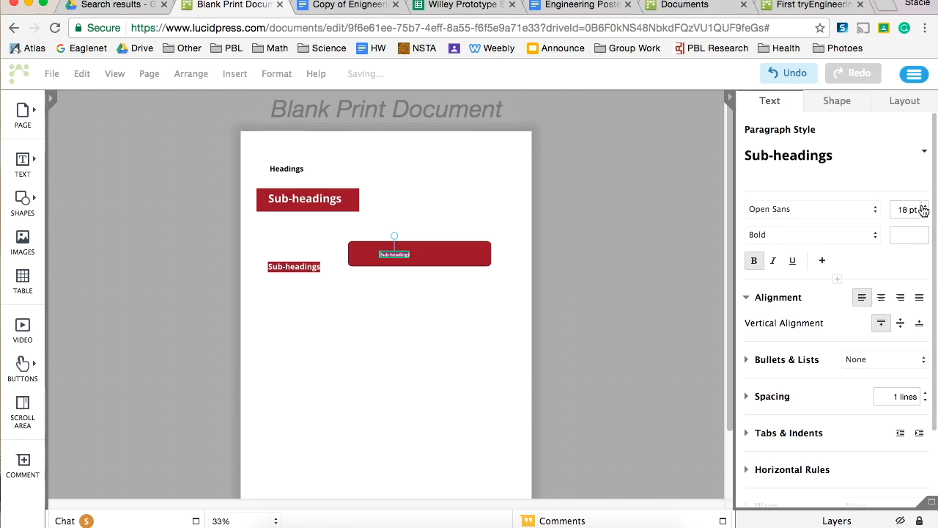
Enlarge the new Sub-headings text to 36 pt and centre it on the rounded rectangle
left_click(924, 206)
left_click(924, 207)
left_click(924, 206)
left_click(924, 206)
left_click(925, 207)
left_click(925, 207)
left_click(925, 206)
left_click(925, 206)
left_click(925, 206)
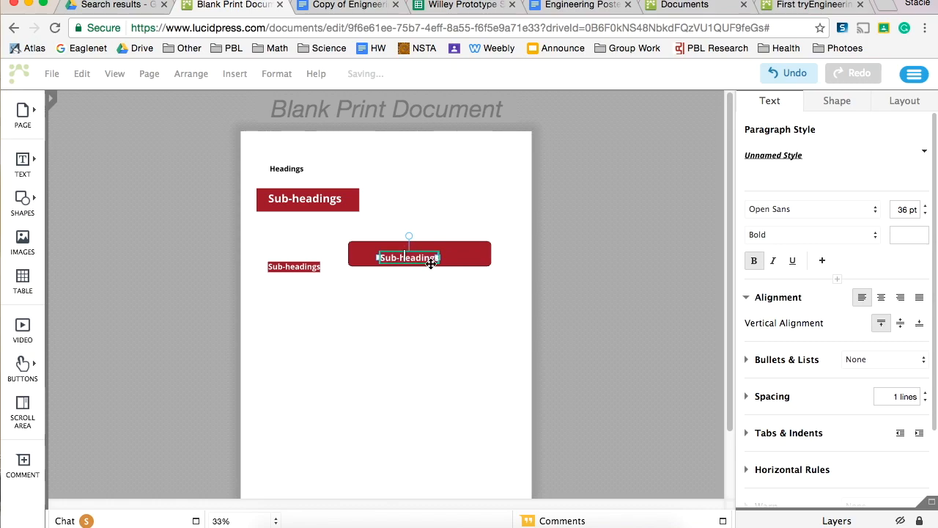
left_click_drag(433, 261, 436, 260)
left_click(446, 287)
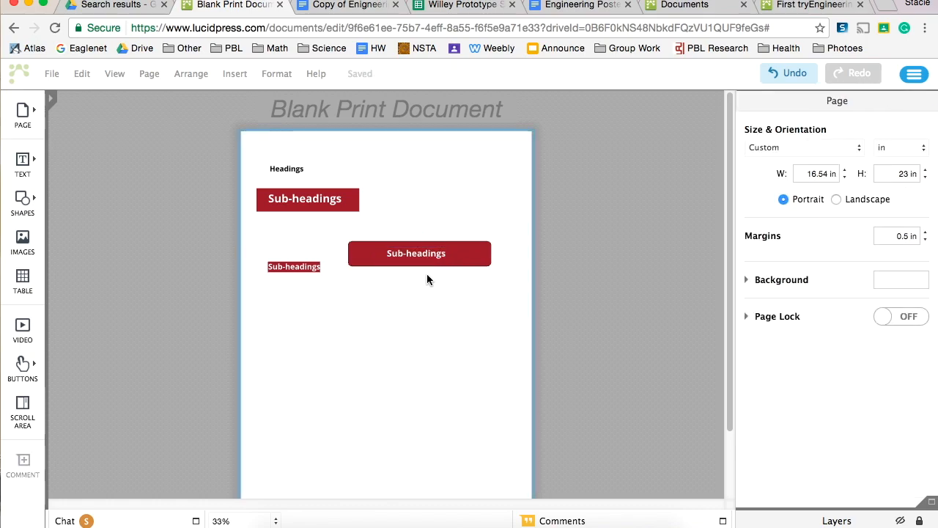
Insert an image in the page area below the sub-headings, using the net drawing screenshot uploaded from the Desktop
left_click_drag(19, 241, 303, 334)
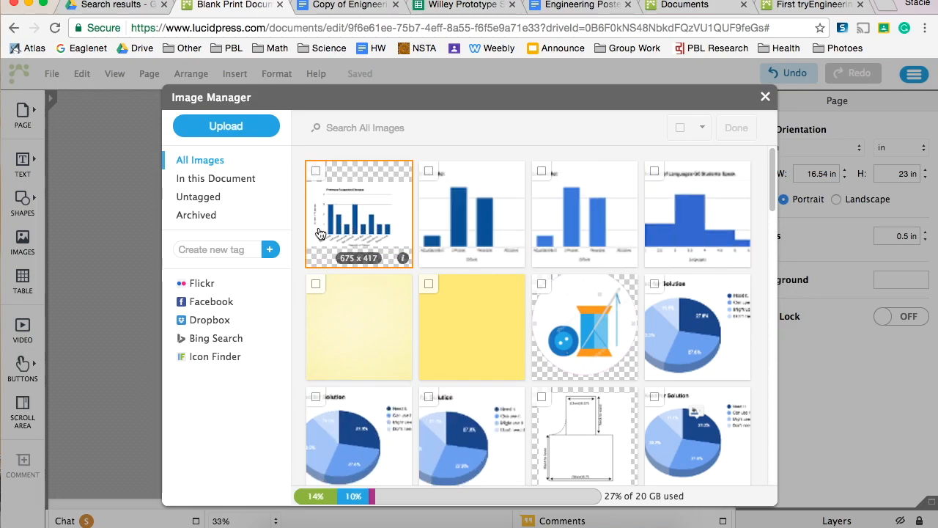
left_click(227, 126)
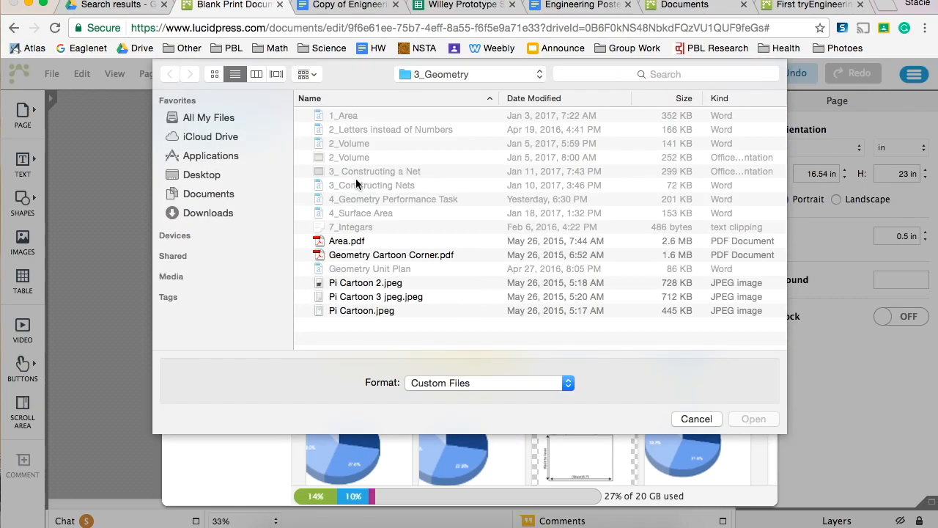
left_click(209, 177)
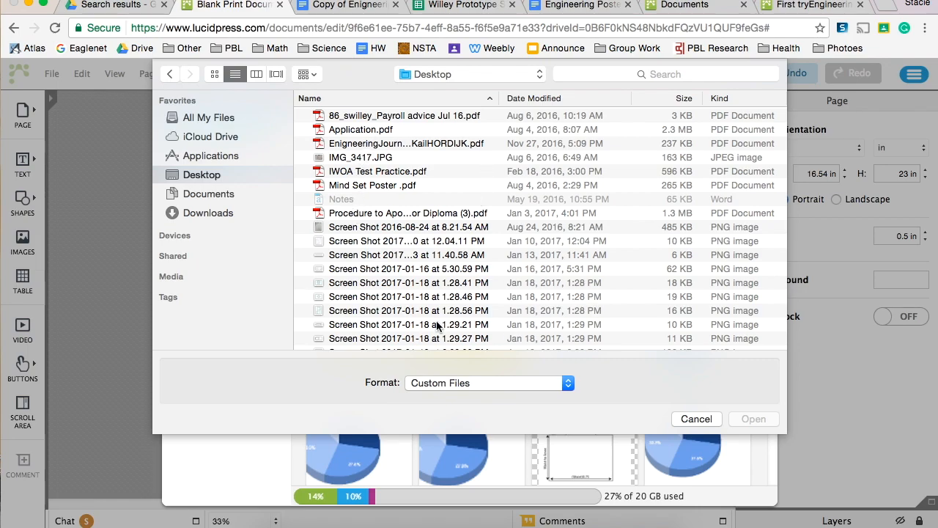
double_click(407, 296)
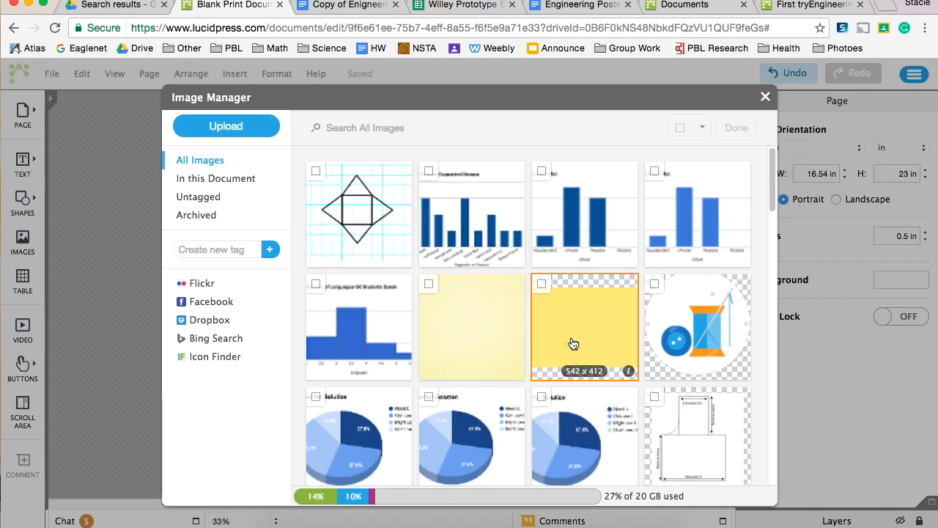
left_click(368, 219)
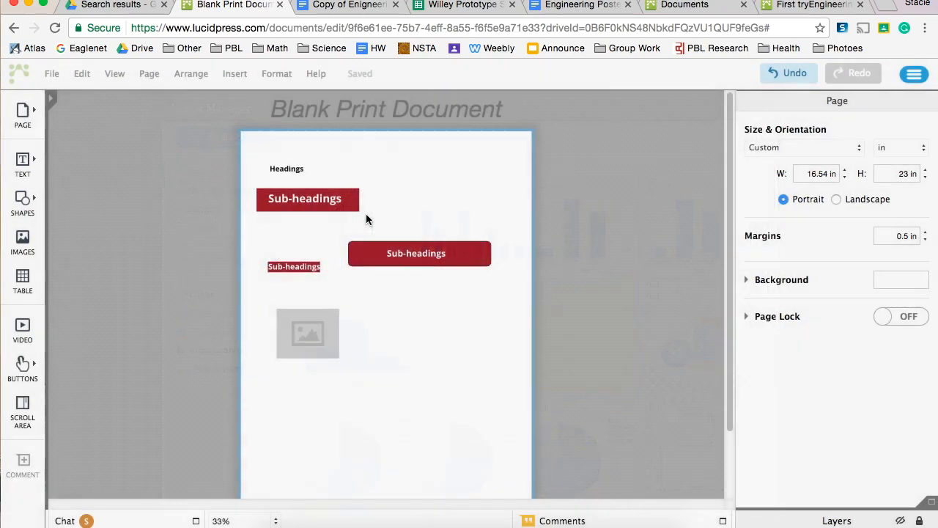
Give the net drawing image a dark red border and increase the border's thickness
left_click(316, 346)
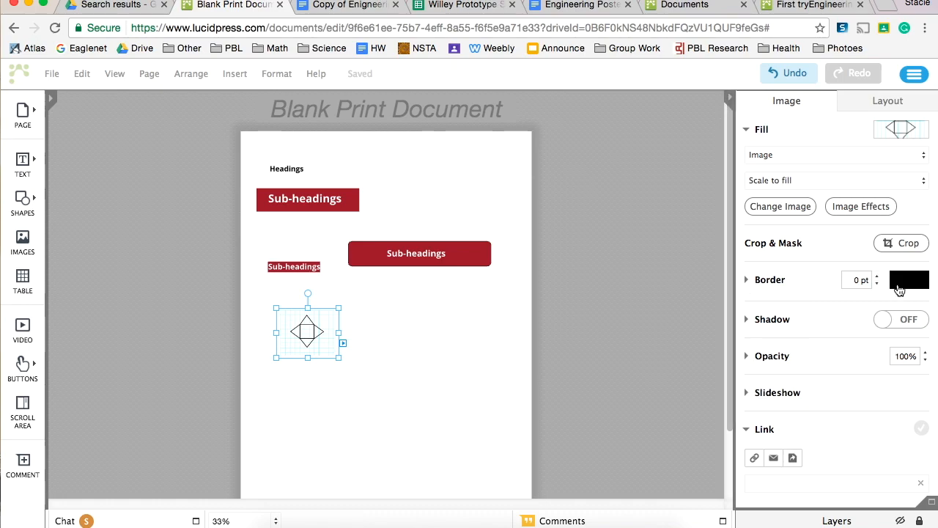
left_click(900, 283)
left_click(814, 329)
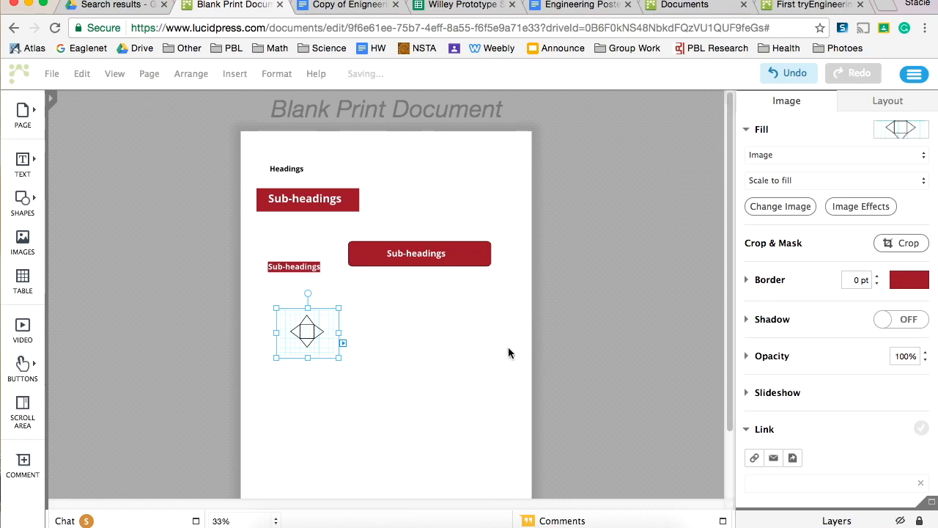
left_click(876, 276)
left_click(876, 276)
left_click(877, 277)
left_click(877, 276)
left_click(477, 375)
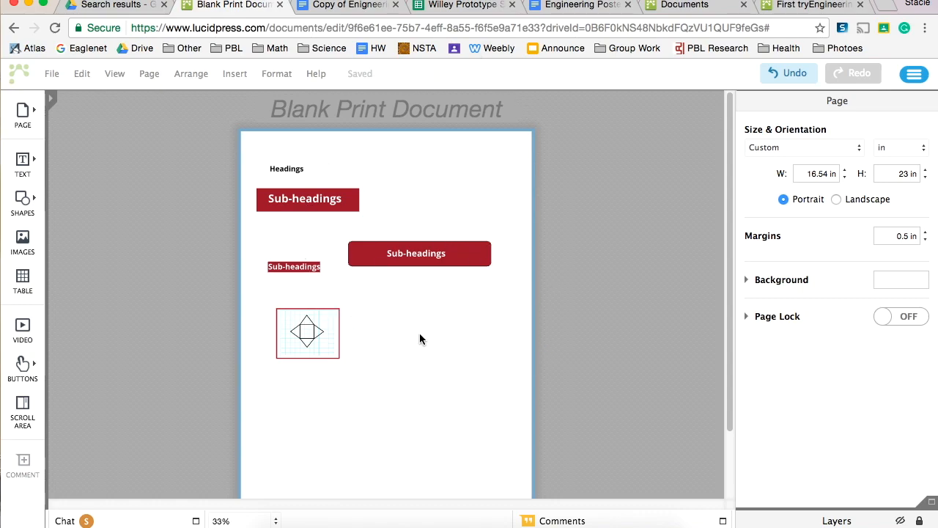
Delete the small Sub-headings text box with the red background above the image
left_click(303, 268)
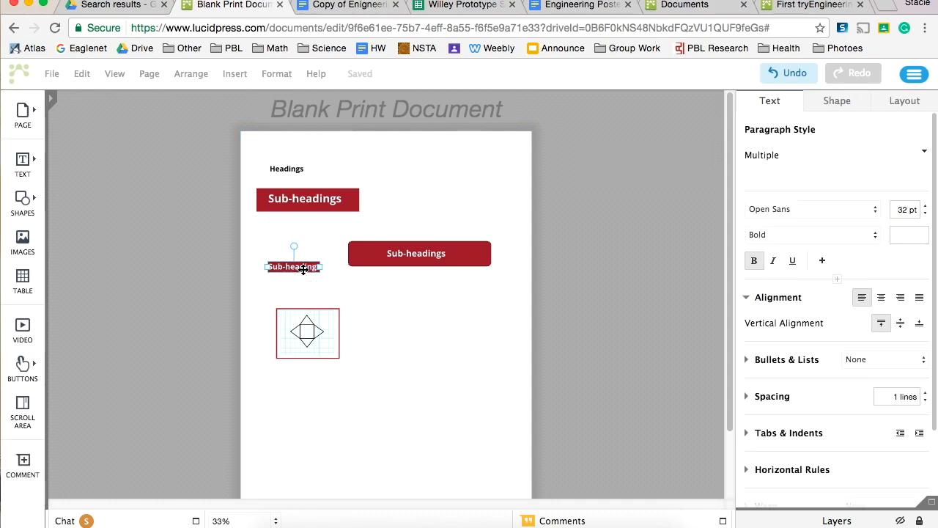
key("BackSpace")
Narrow the rounded rectangle to fit its words more closely and shift the Sub-headings text back towards its centre
left_click(458, 252)
left_click_drag(490, 252, 449, 253)
left_click(398, 252)
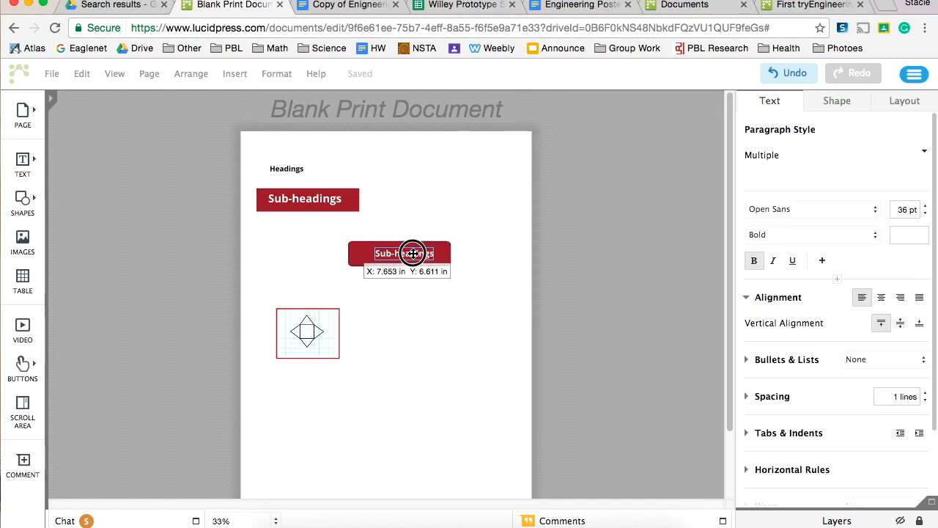
left_click(522, 297)
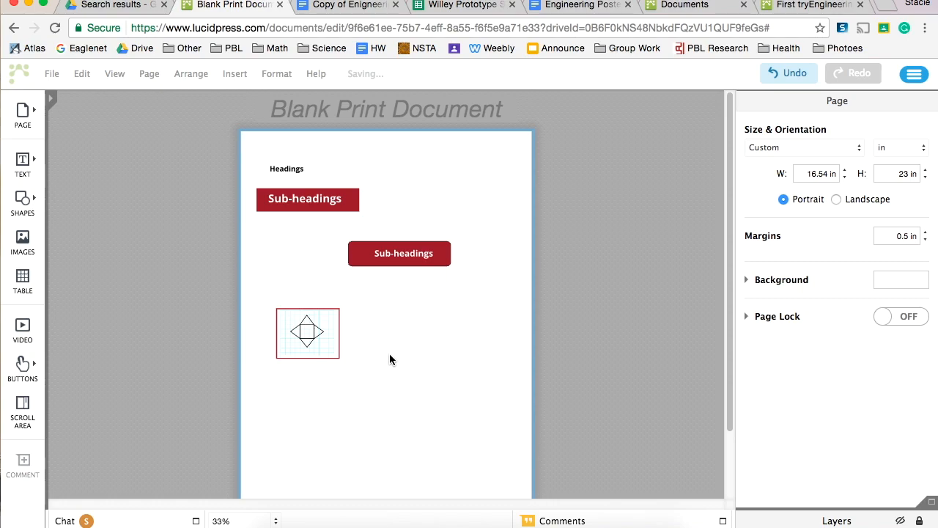
mouse_move(17, 205)
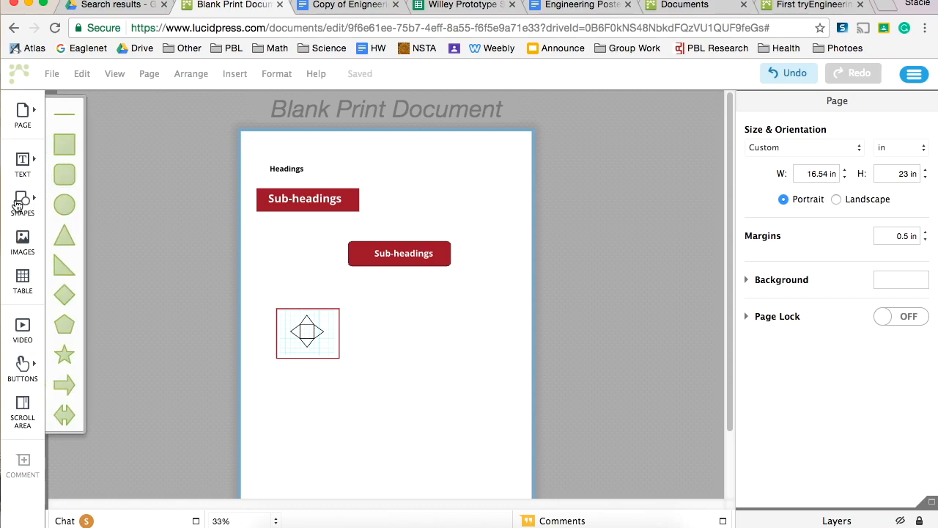
left_click(22, 162)
left_click(24, 166)
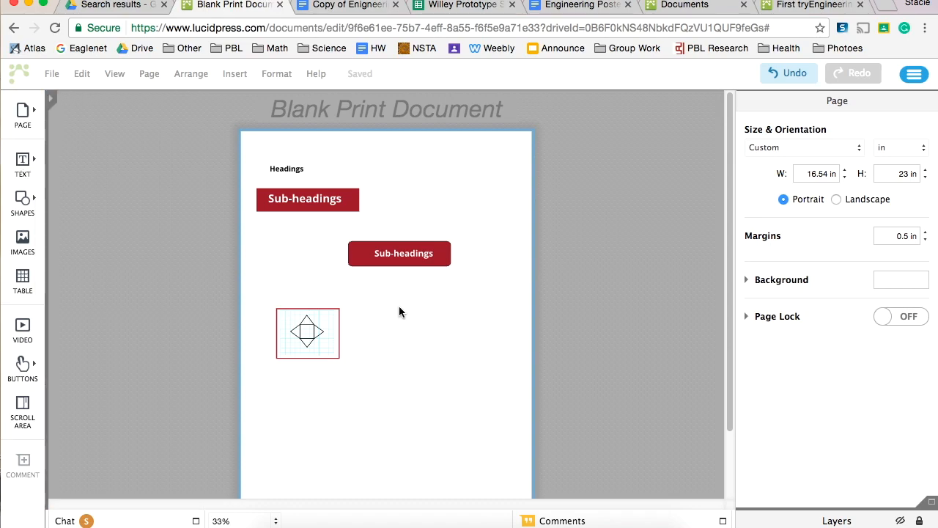
Rotate the rounded rectangle and its Sub-headings text a quarter turn so the text reads vertically upward
left_click(371, 251)
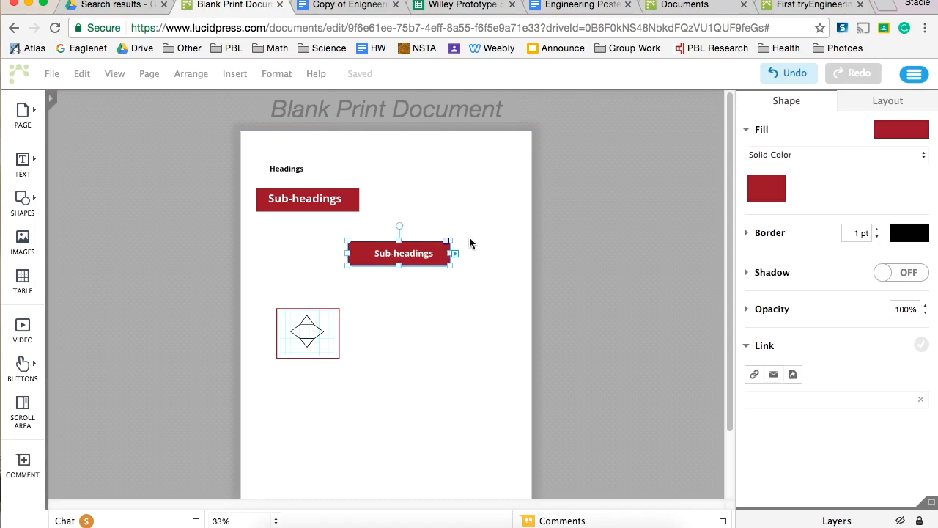
left_click_drag(400, 227, 396, 253)
left_click(404, 255)
left_click(431, 256)
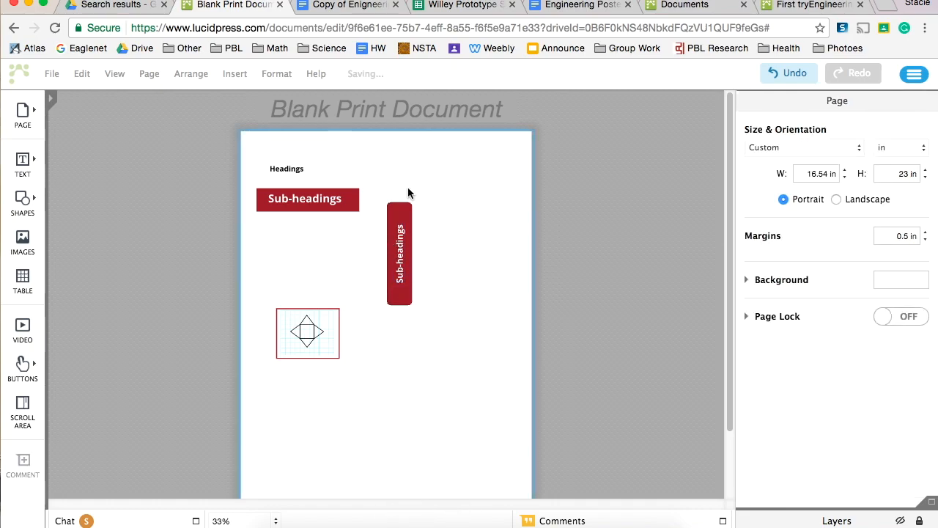
Examine the finished First tryEngineering Poster layout, along with the documents list and the prototype survey's suggestions chart
left_click(811, 4)
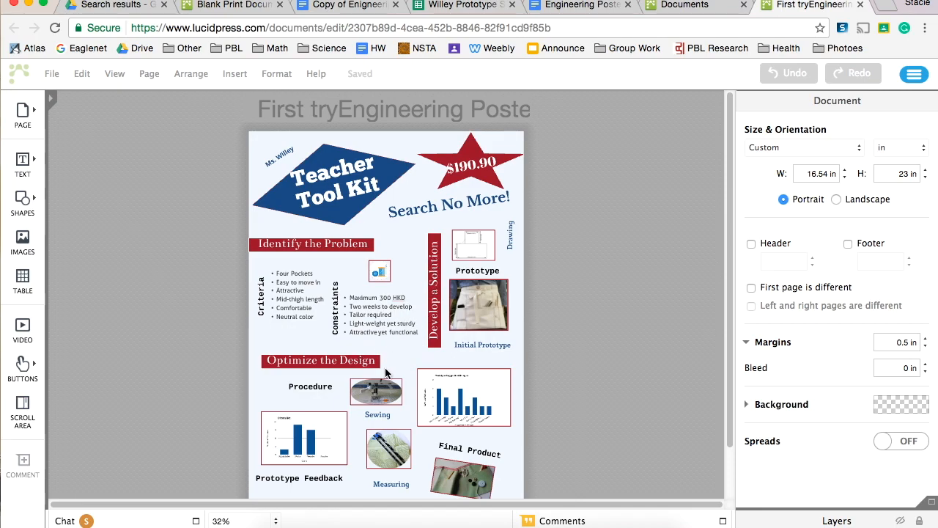
scroll(387, 374, "down", 3)
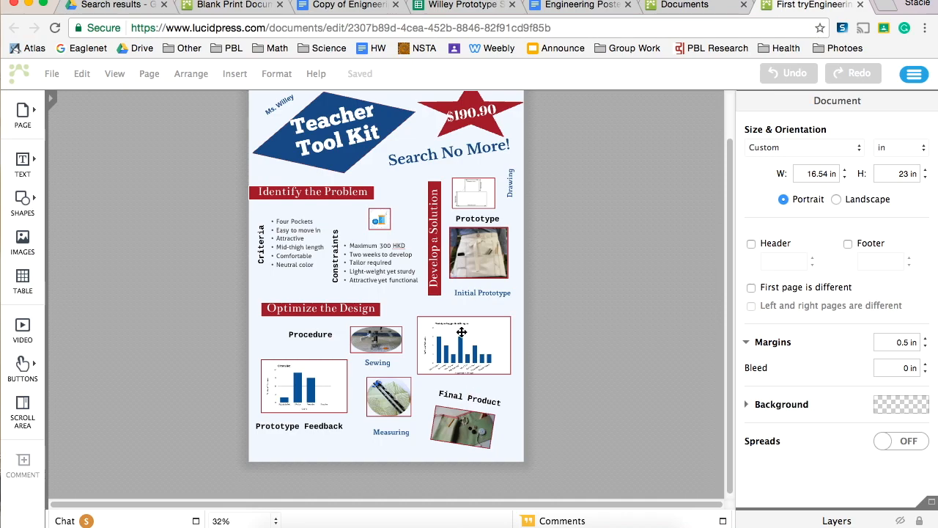
left_click(689, 5)
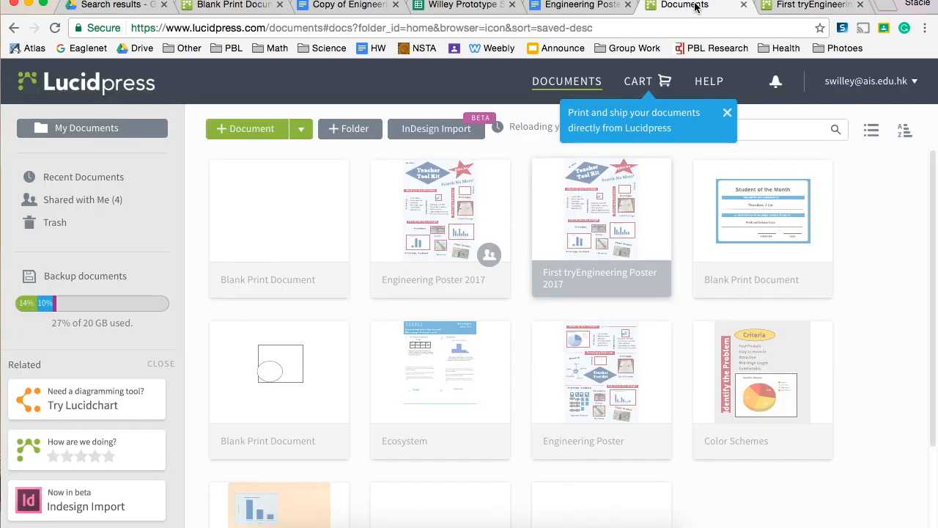
left_click(239, 5)
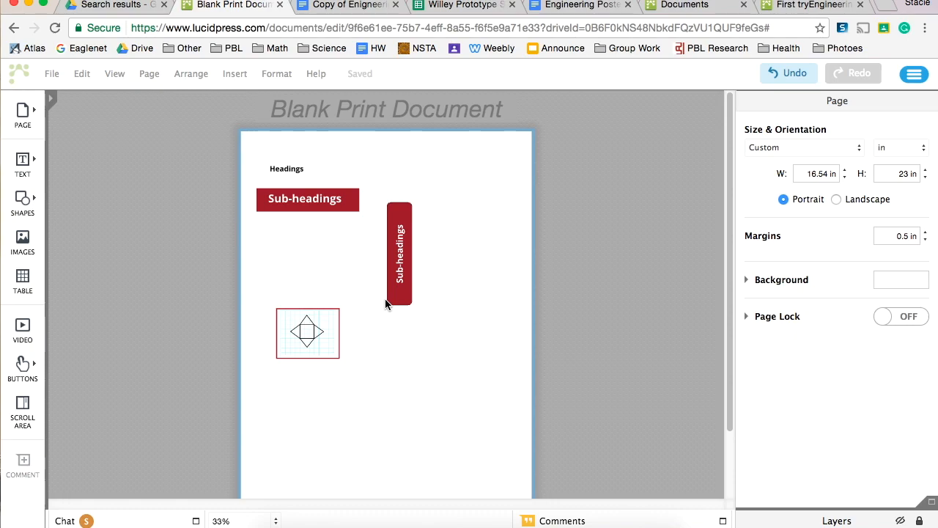
left_click(475, 5)
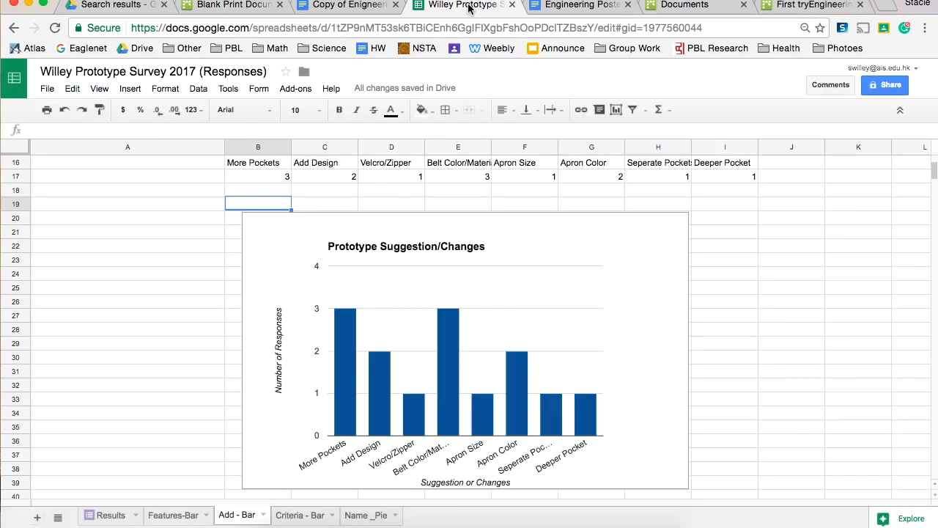
left_click(795, 6)
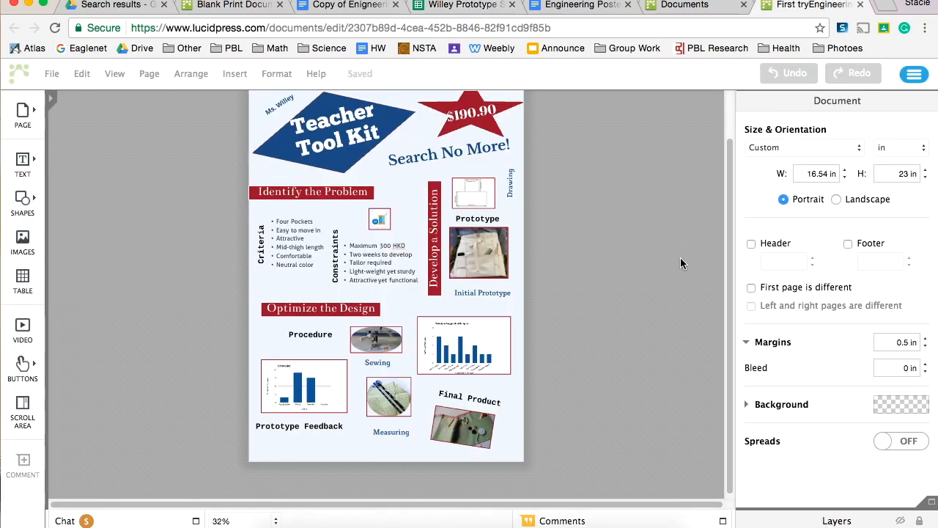
scroll(680, 263, "up", 1)
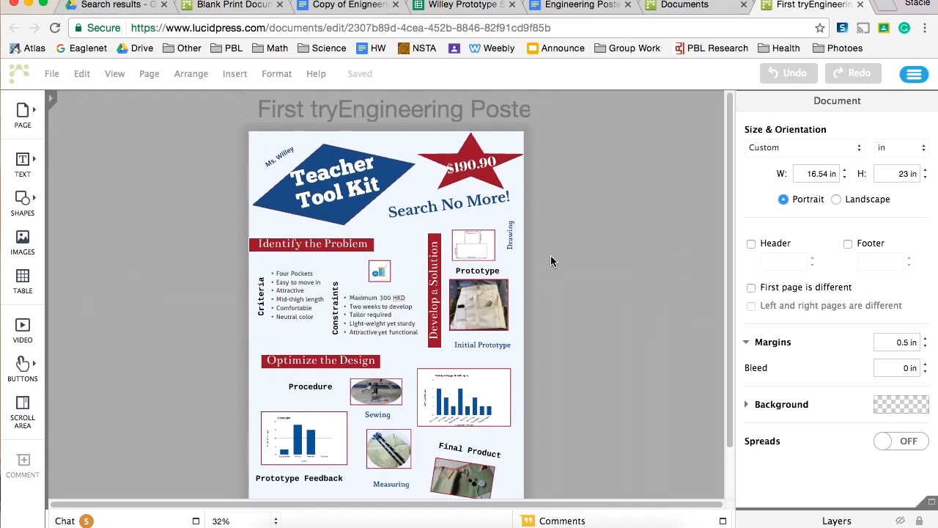
scroll(551, 261, "down", 1)
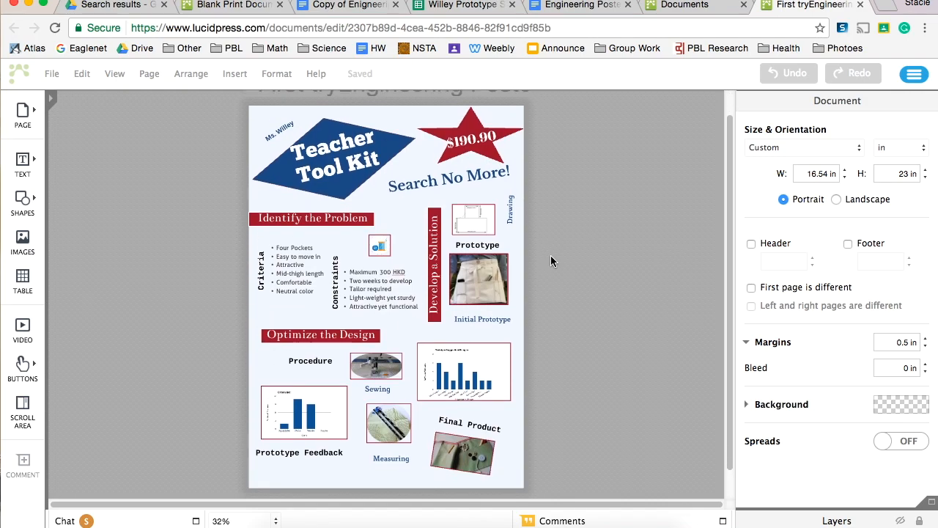